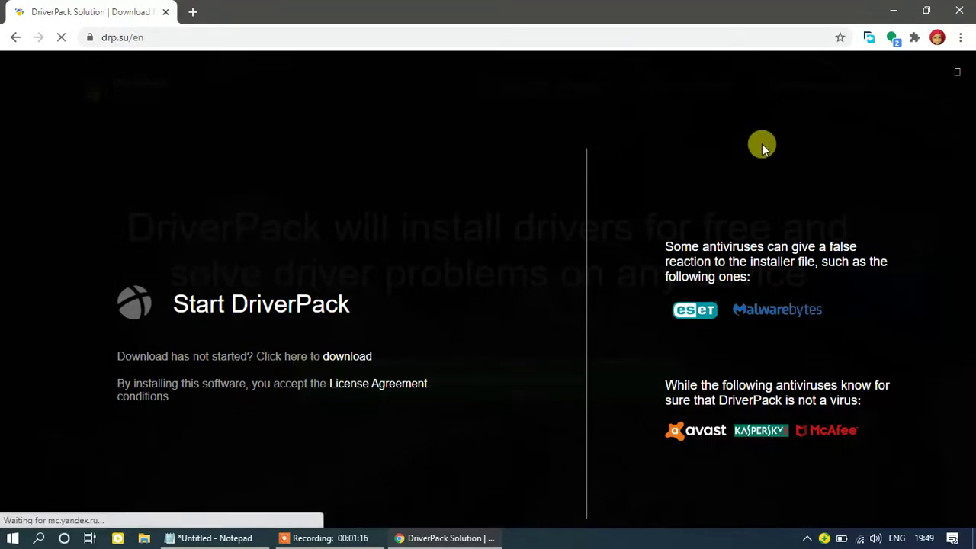
Step: Check the browser's download list for the DriverPack installer, and return to the DriverPack page
click(961, 37)
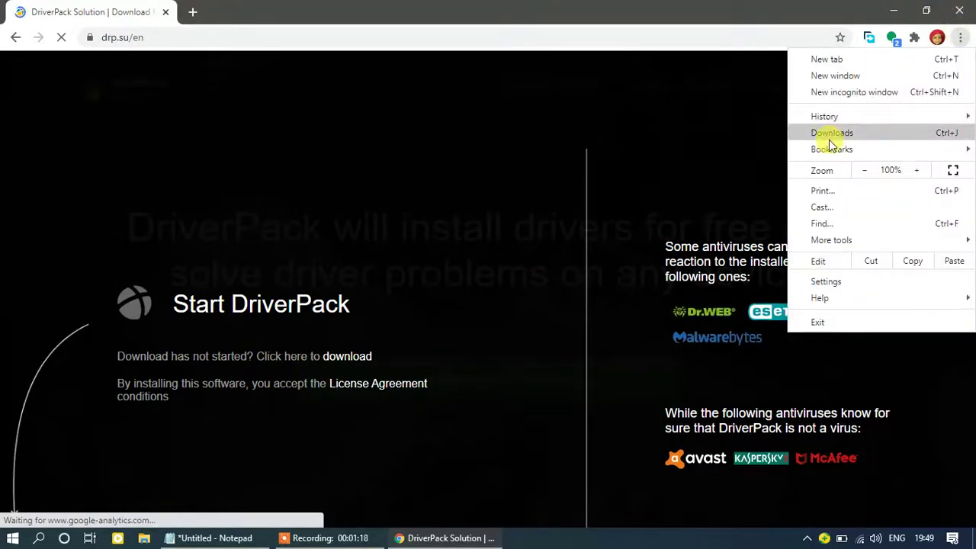
click(829, 140)
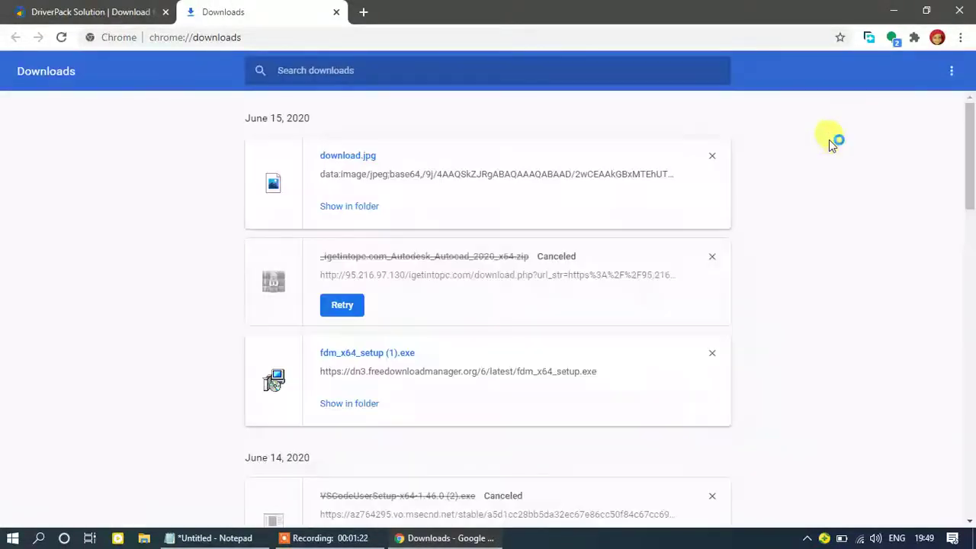
click(150, 8)
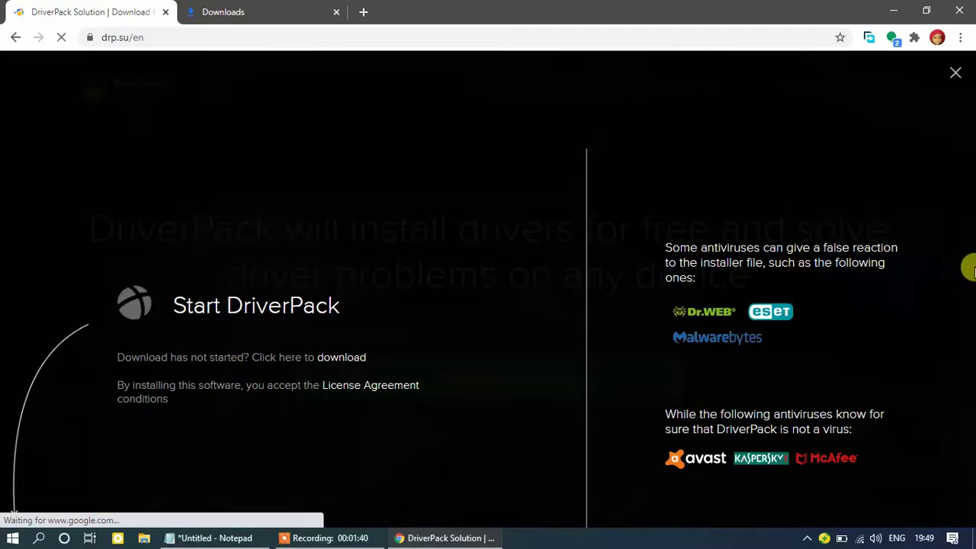
Step: Request the required-drivers installer again from the DriverPack site and download it with Free Download Manager, cancelling the duplicate request
click(954, 76)
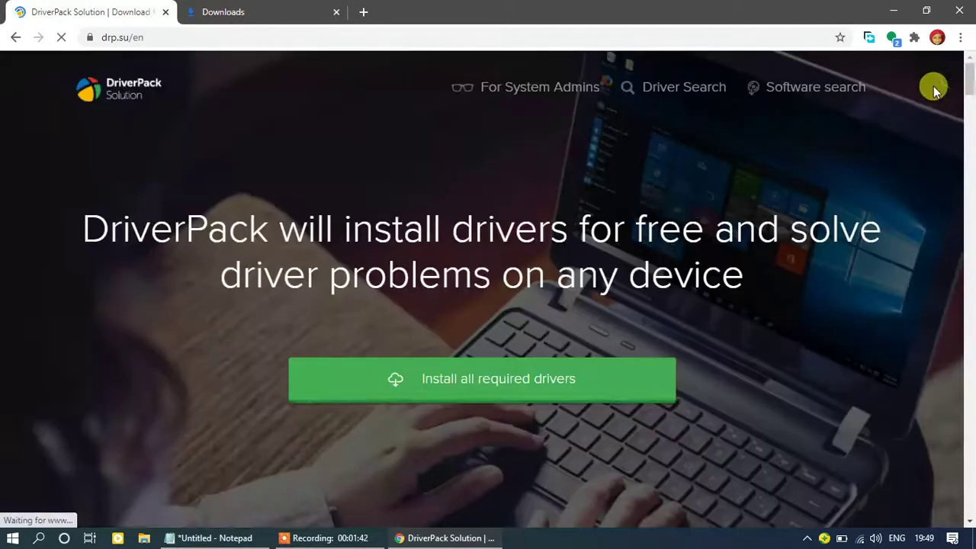
click(451, 374)
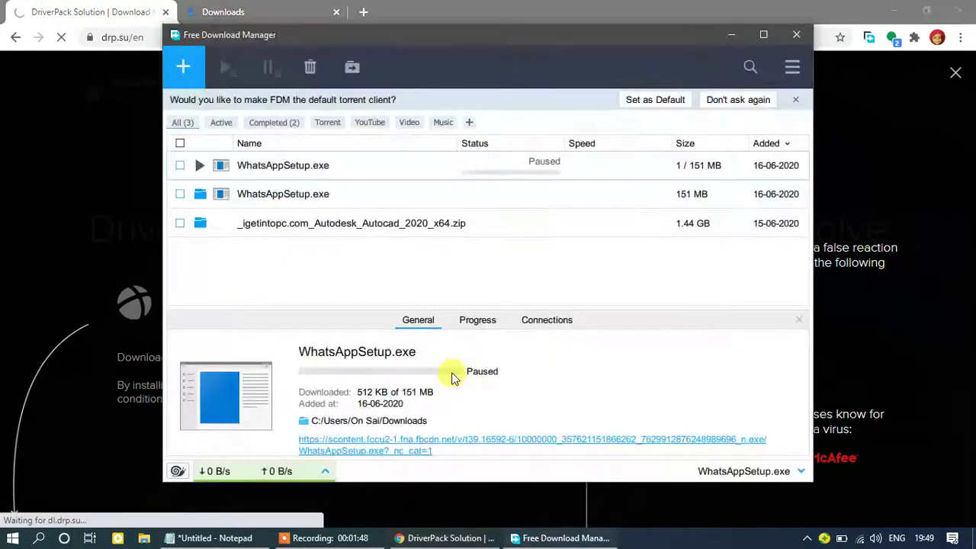
click(631, 312)
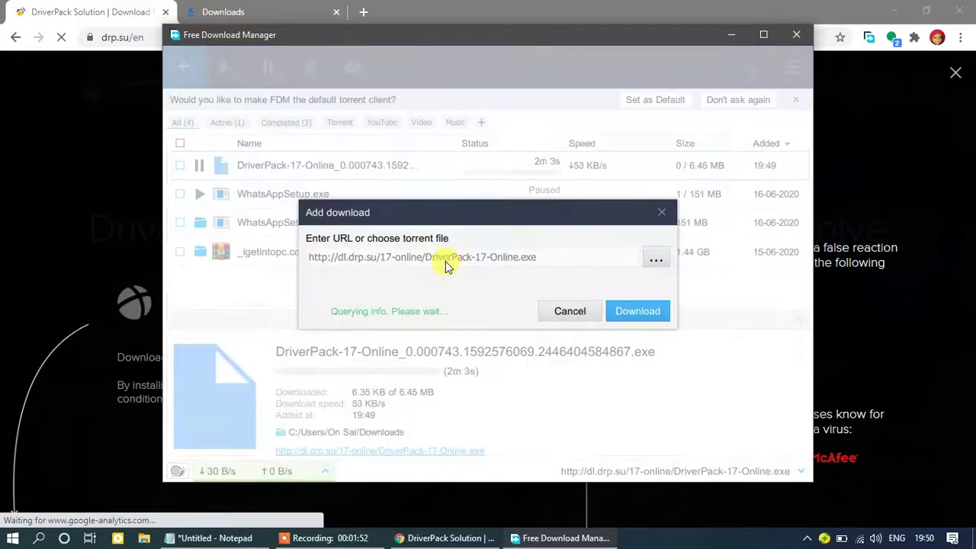
click(570, 311)
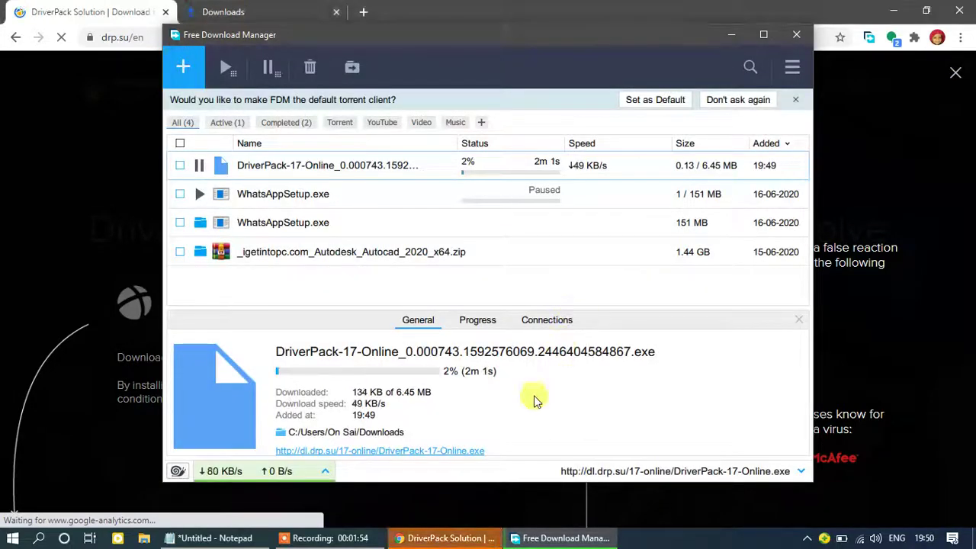
Step: Switch to Notepad, extend the last line of the note with "after downloading run .exe", and minimise the note
click(195, 538)
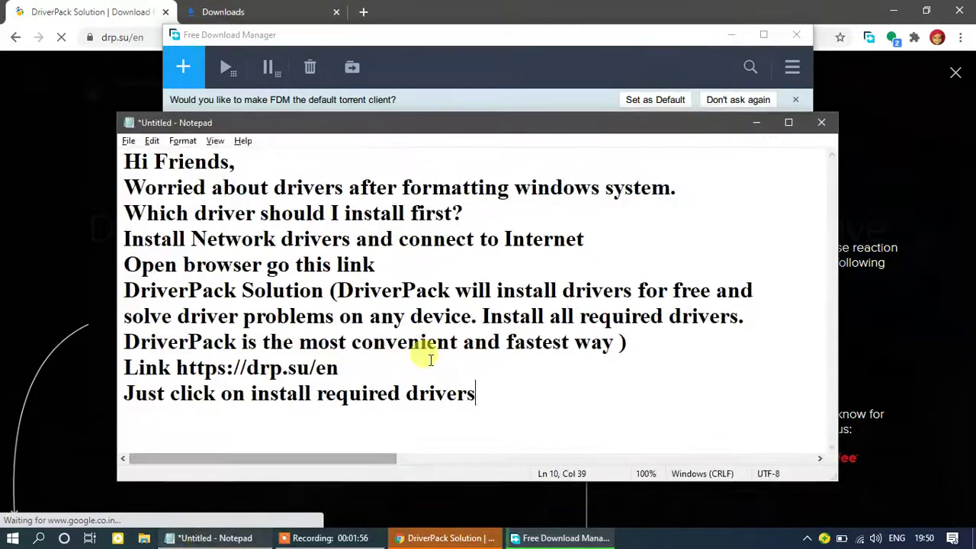
text(af)
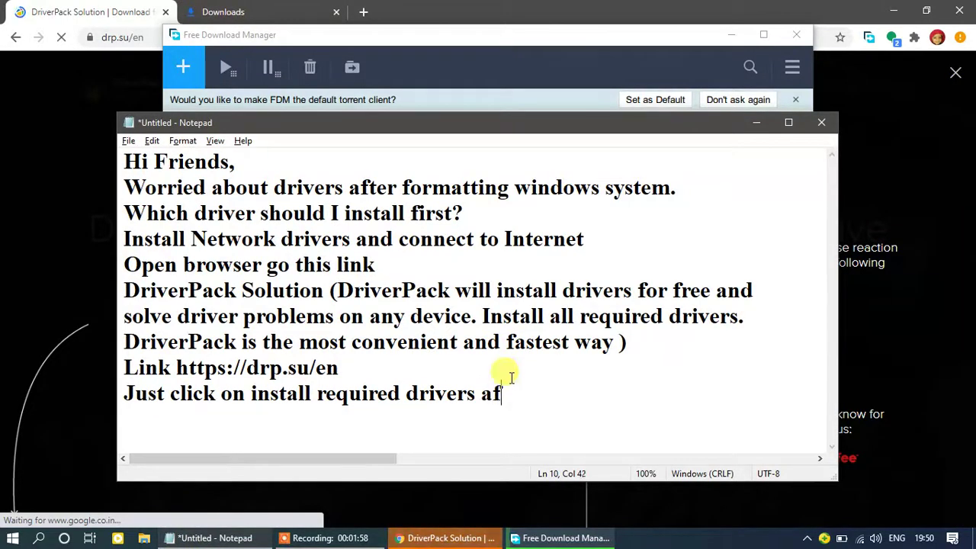
text(ter downl)
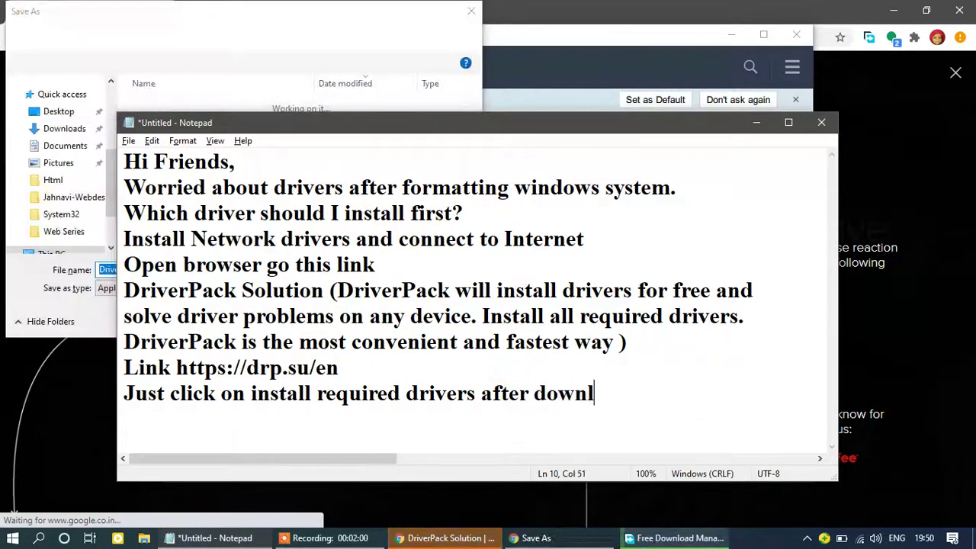
text(oading runb)
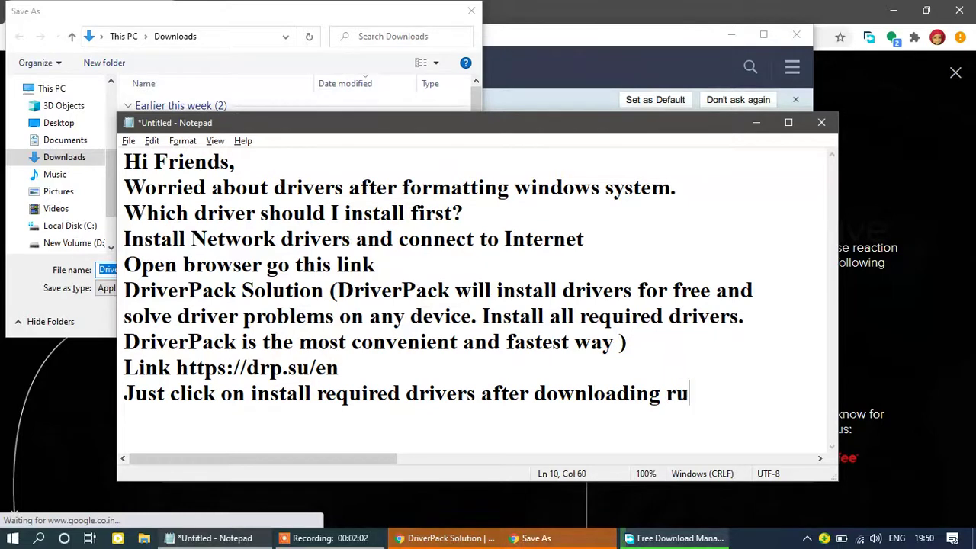
key(BackSpace)
text(exe)
key(Left)
key(Left)
key(Left)
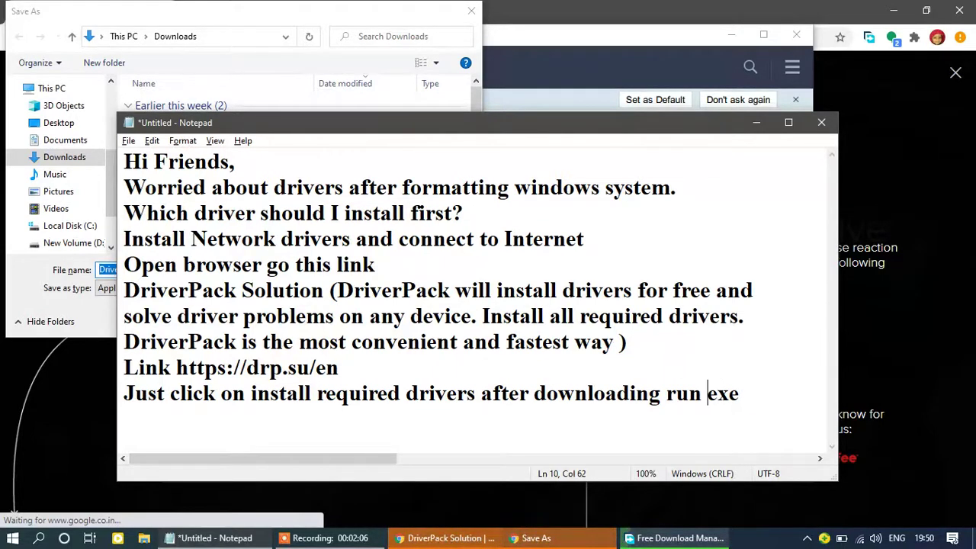
text(.)
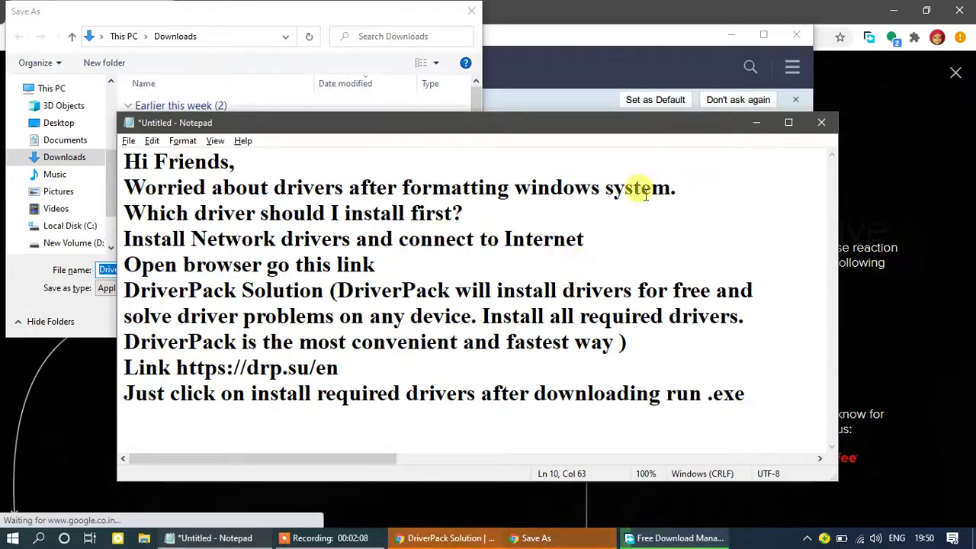
click(759, 122)
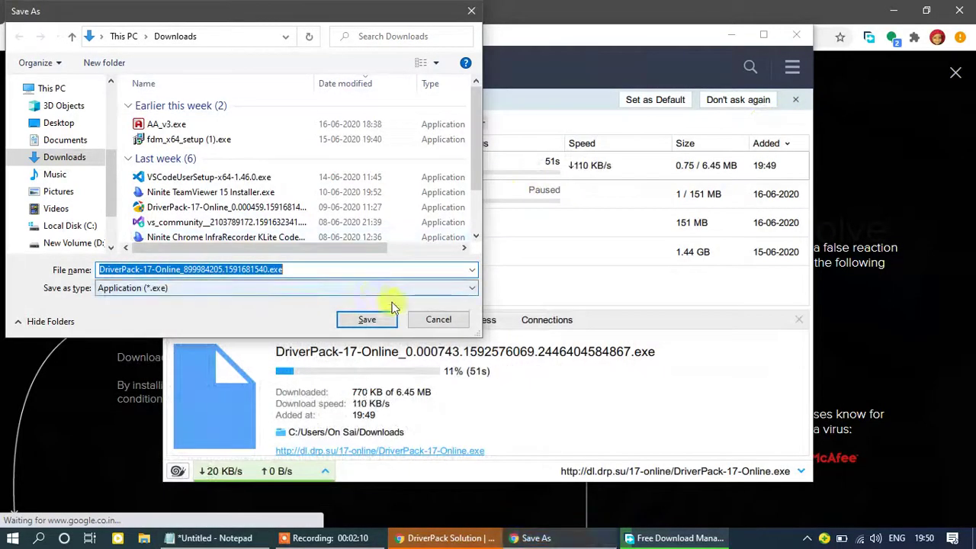
Step: Cancel the browser's duplicate save of the installer and run the downloaded DriverPack-17-Online file, clearing the other windows away
click(435, 318)
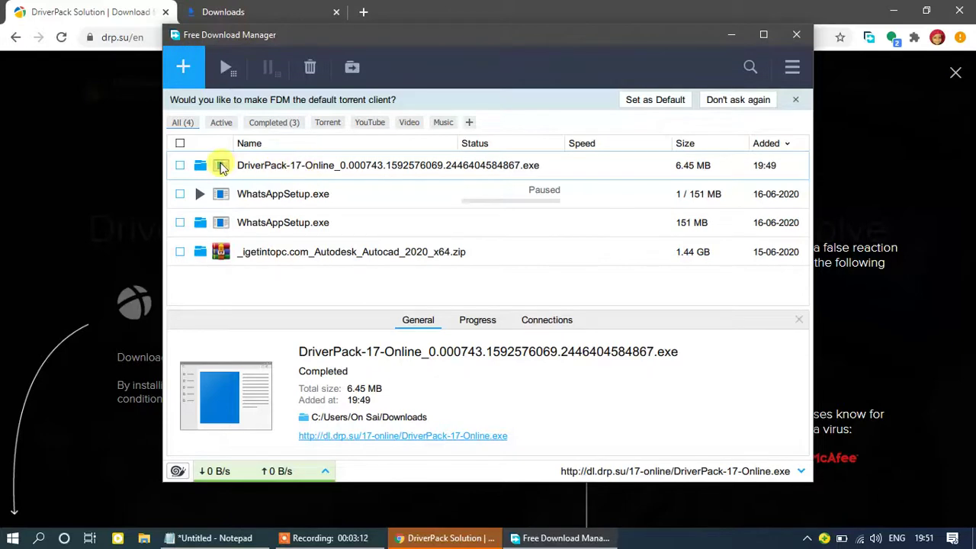
click(200, 166)
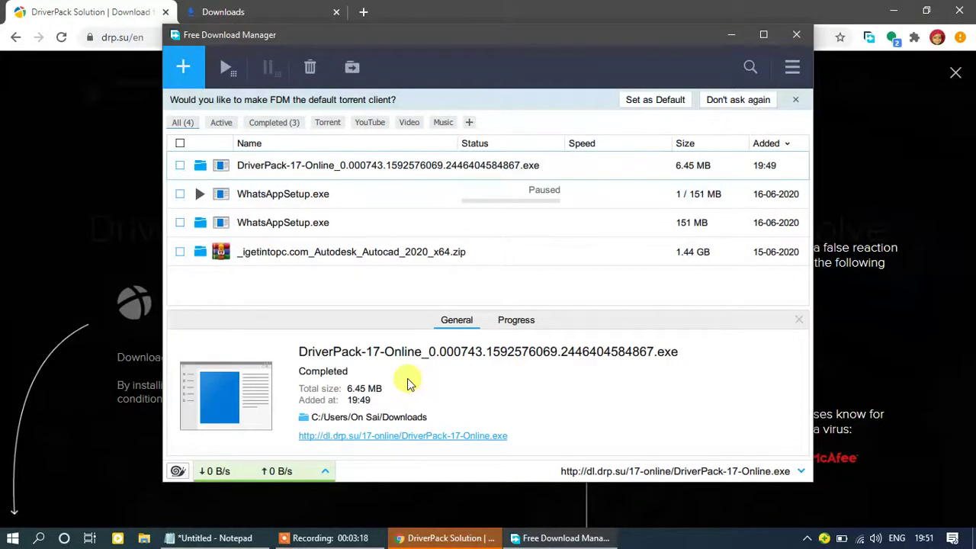
click(732, 35)
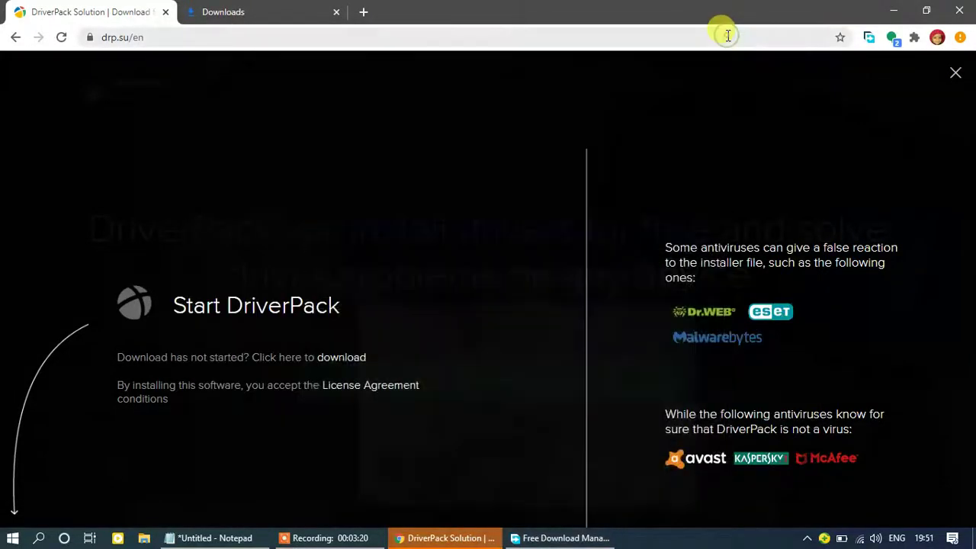
click(894, 10)
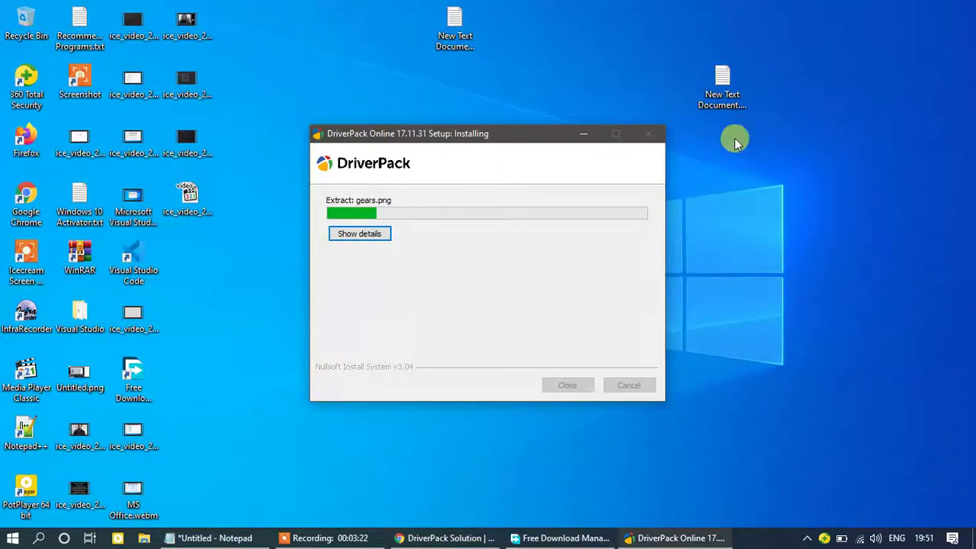
click(552, 538)
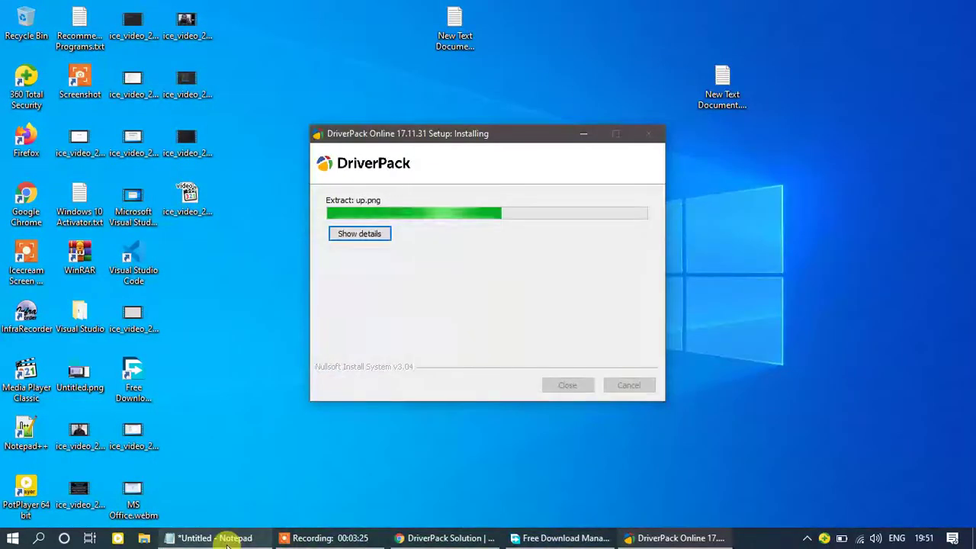
Step: Return to Notepad and add the line "Now this .exe will install autmatically required drivers." at the end of the note
click(227, 540)
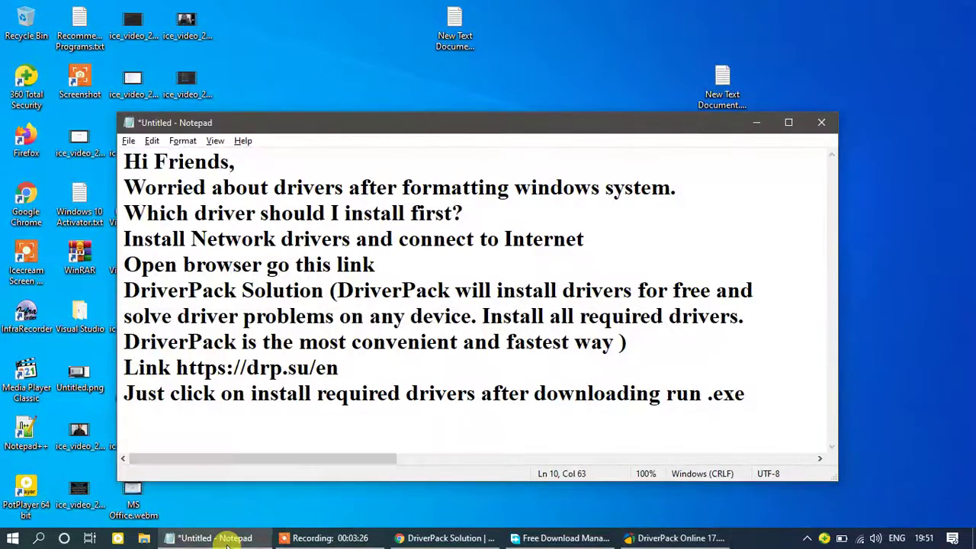
click(752, 394)
key(Return)
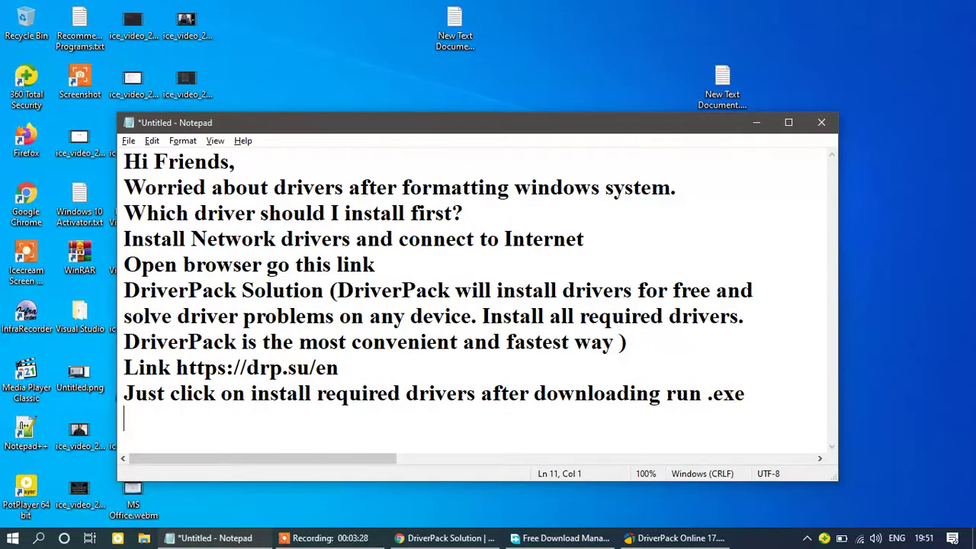
text(Noww)
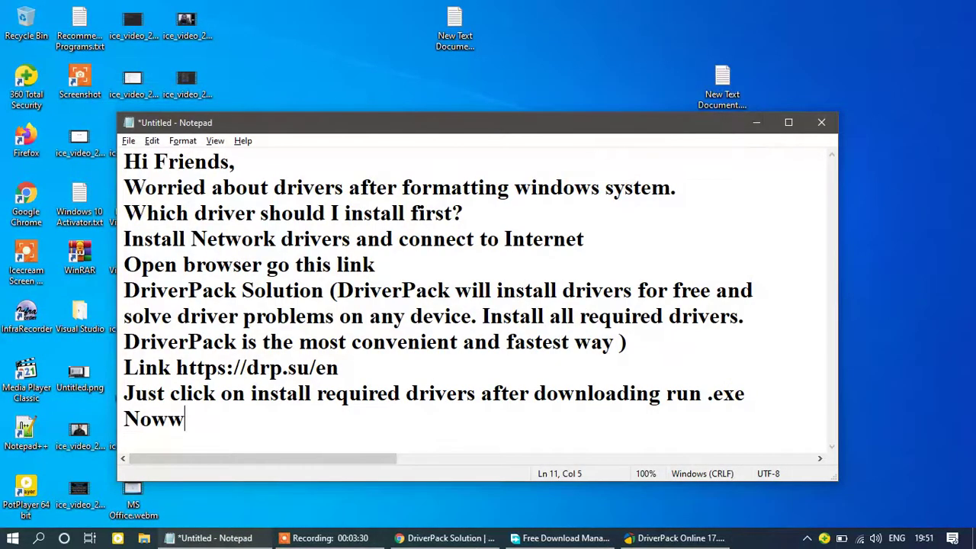
key(BackSpace)
text(this )
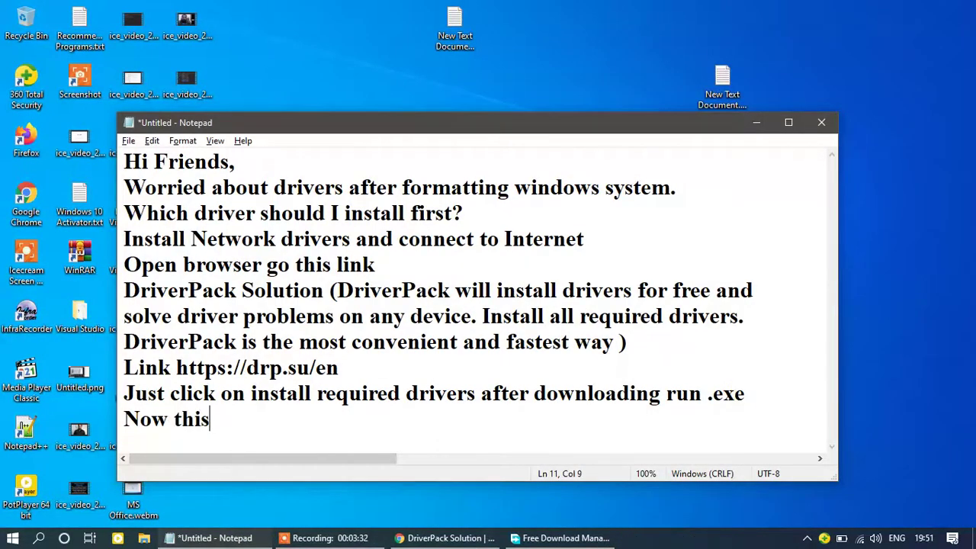
text(.ex)
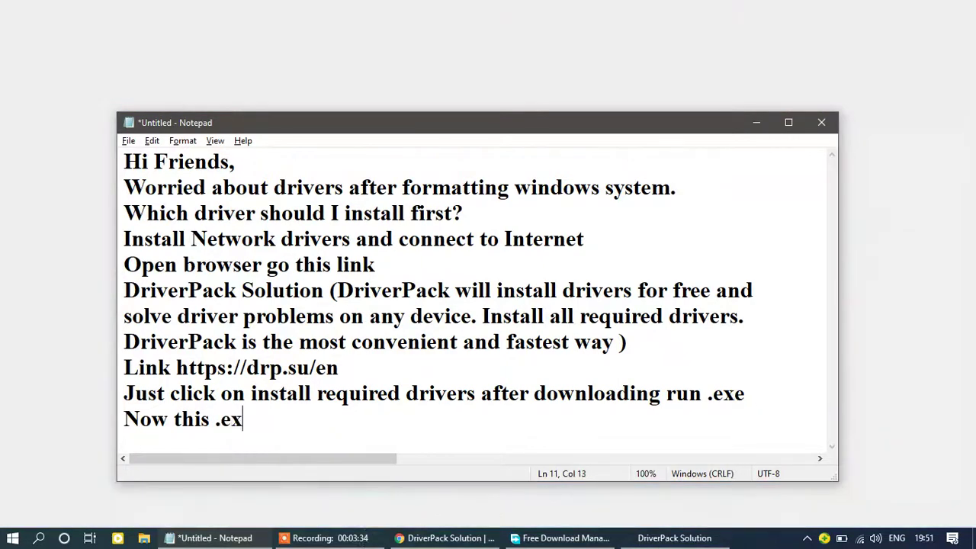
text(e wil)
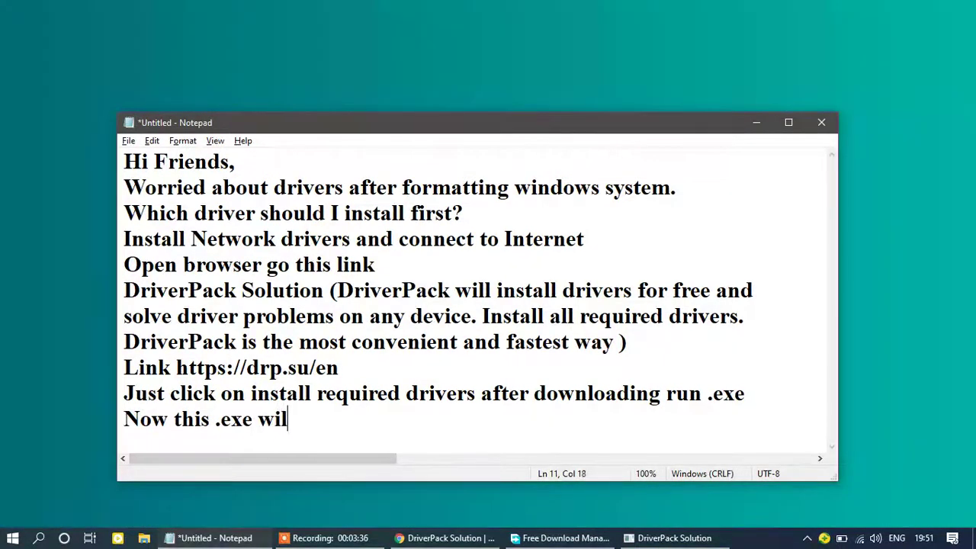
text(l ins)
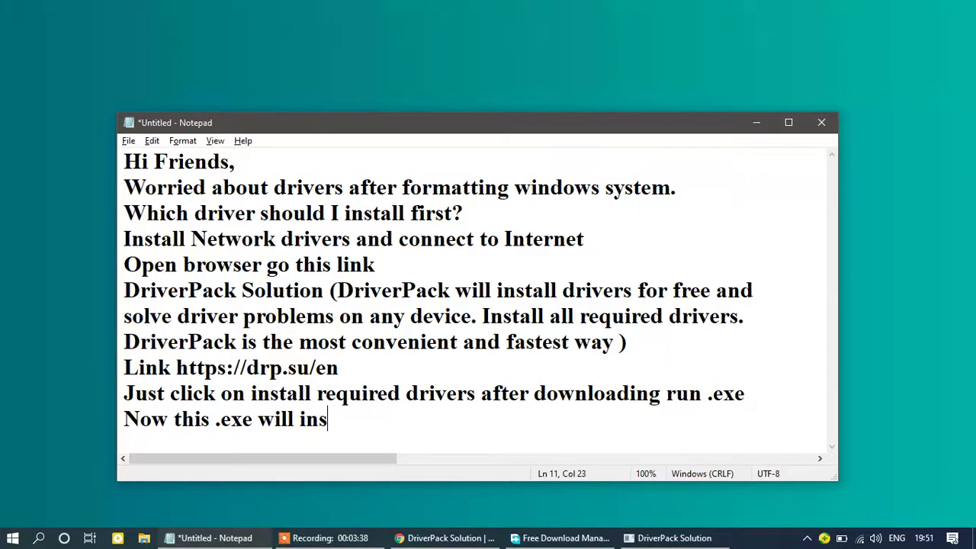
text(tall aut)
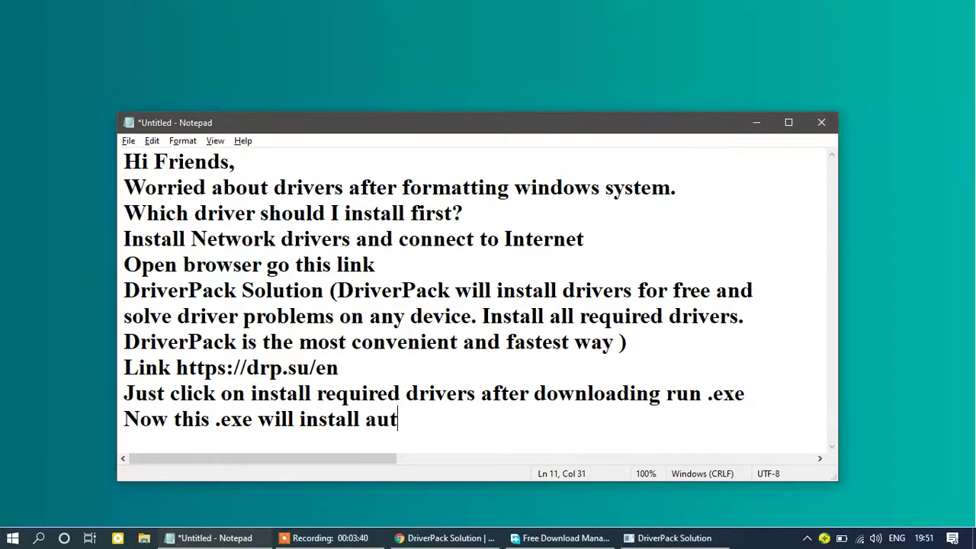
text(maticall)
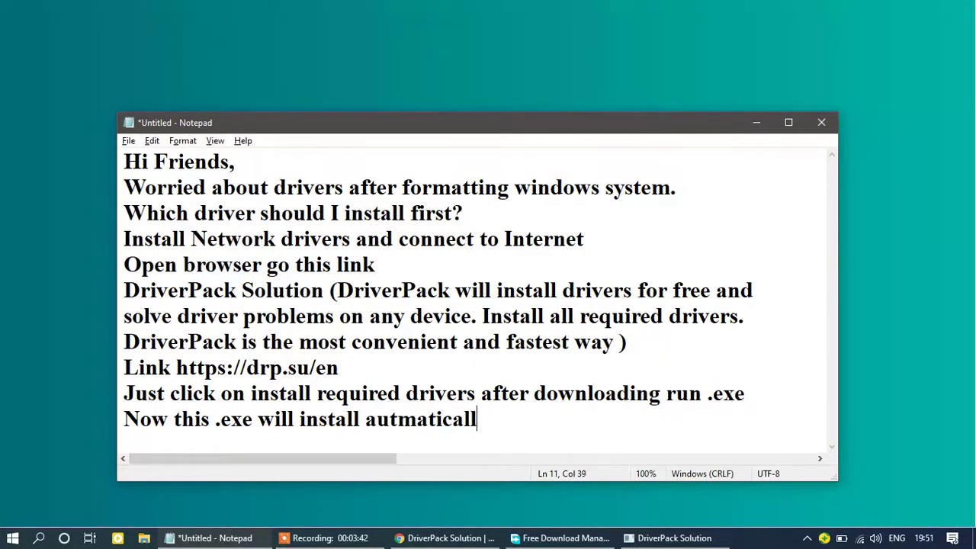
text(y requ)
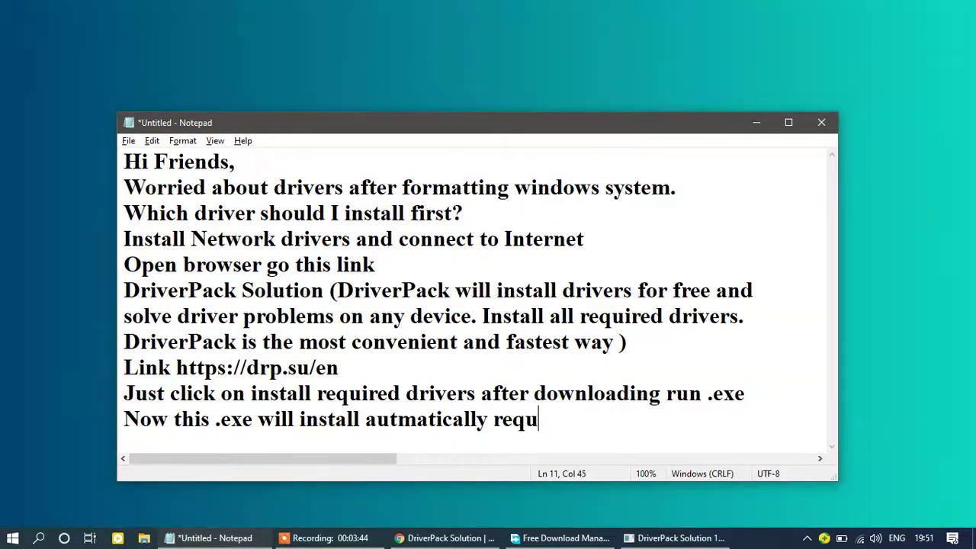
text(ired drivers)
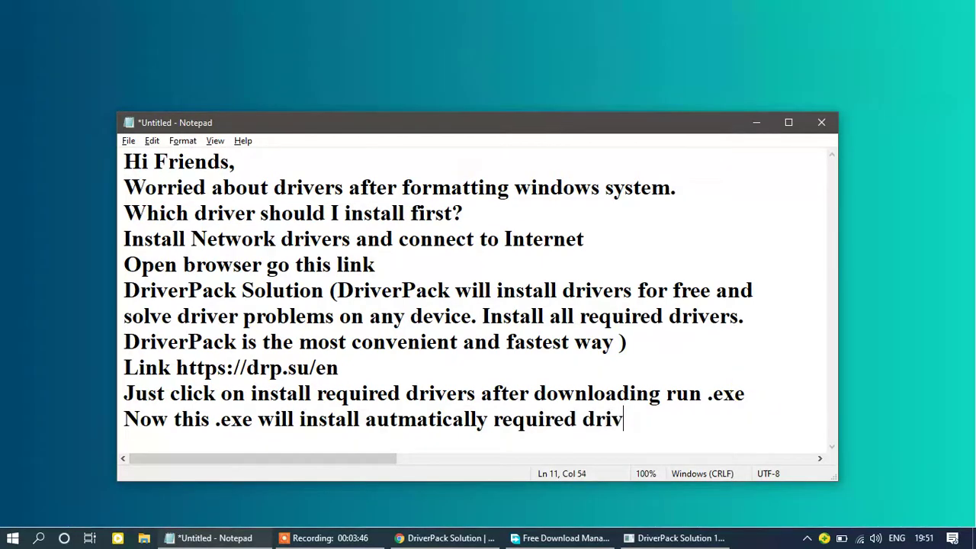
text(.)
key(Return)
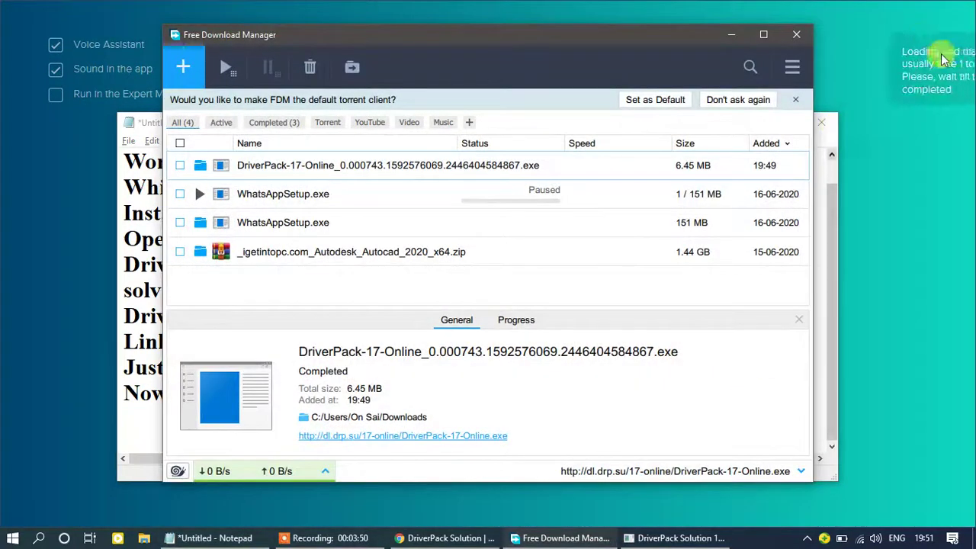
Step: Bring the DriverPack window in front of the download manager and the note
click(933, 148)
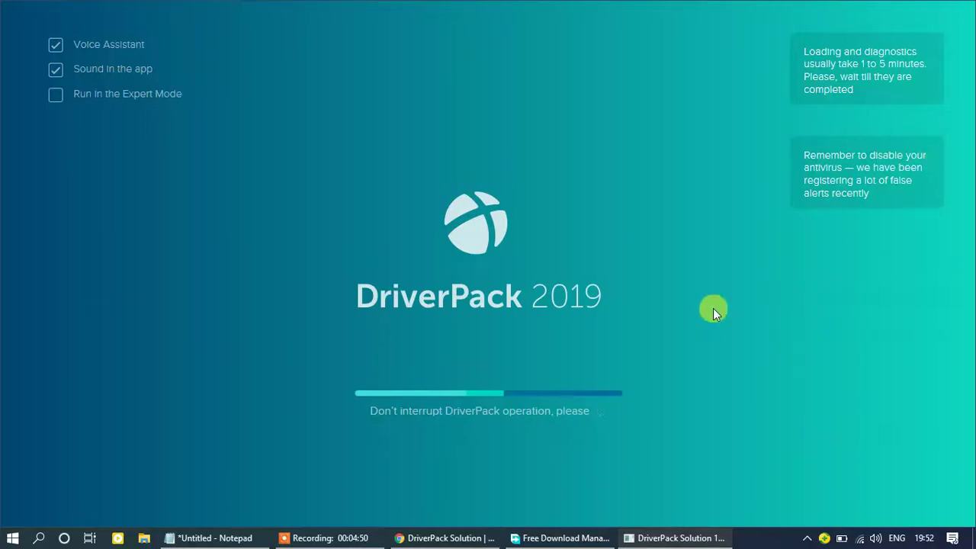
click(339, 538)
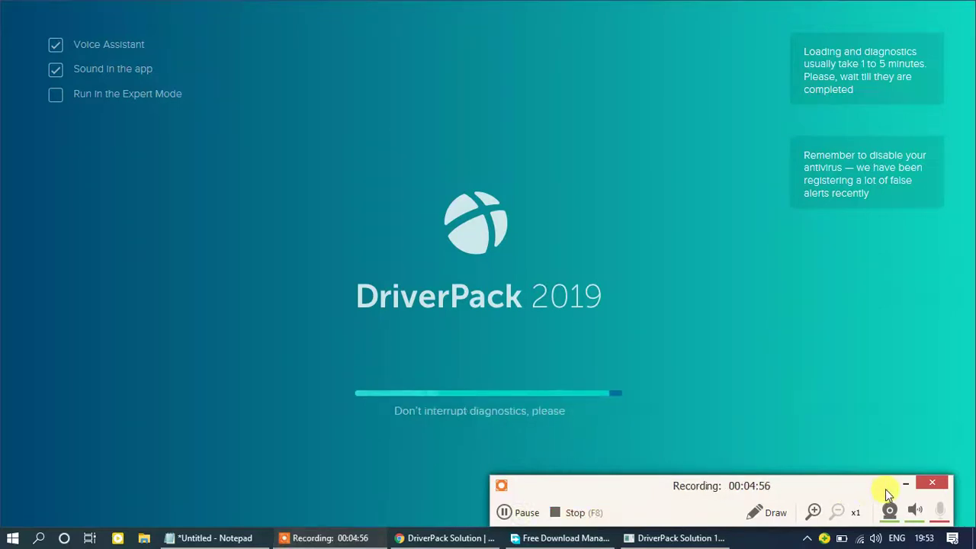
click(906, 484)
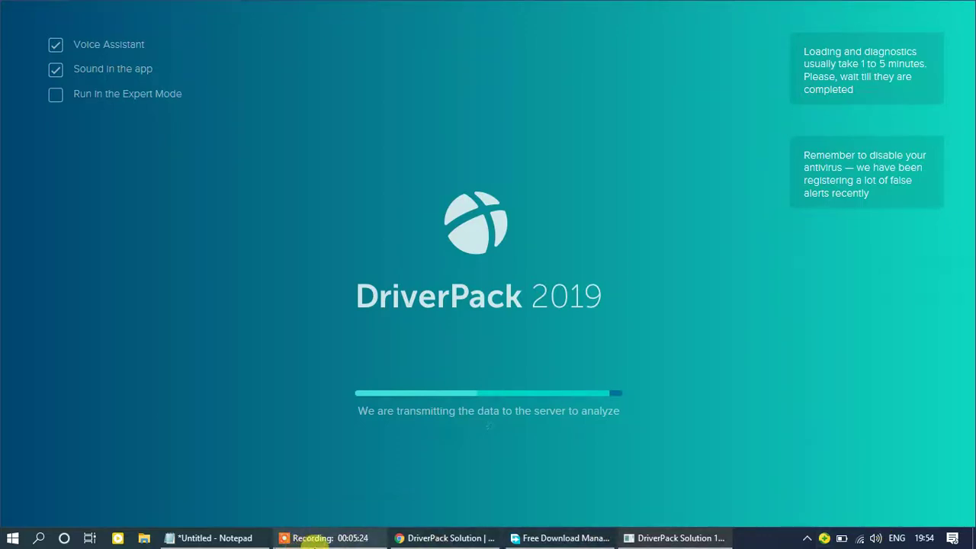
mouse_move(315, 543)
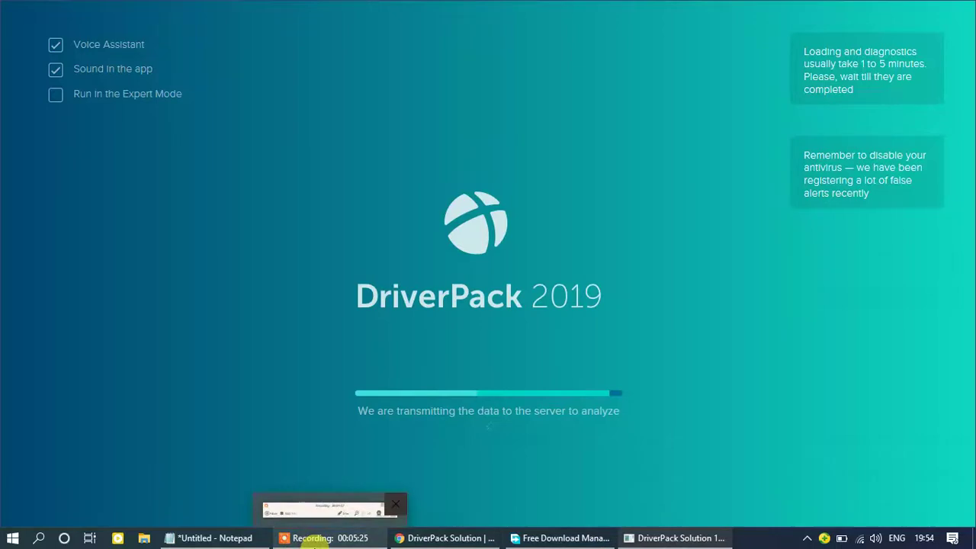
click(314, 541)
click(506, 514)
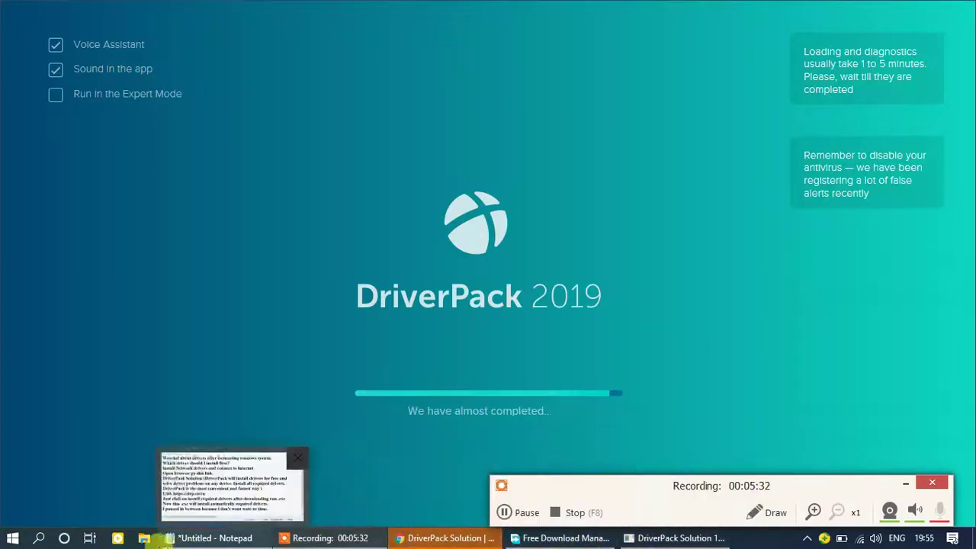
Step: Return to Notepad, correct "wate" to "waste" in the last line, and place the cursor on the empty line below it
click(162, 540)
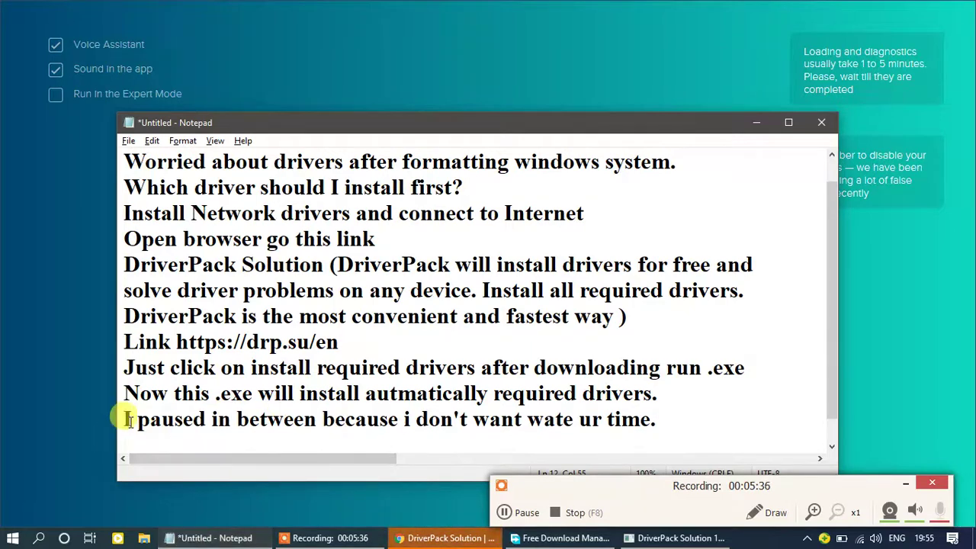
drag(122, 418, 554, 394)
click(554, 395)
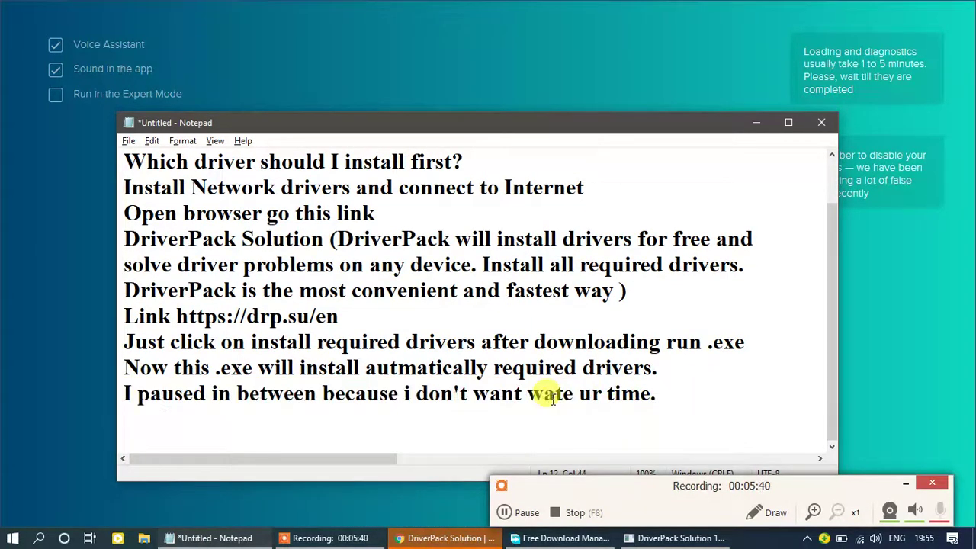
text(s)
click(742, 412)
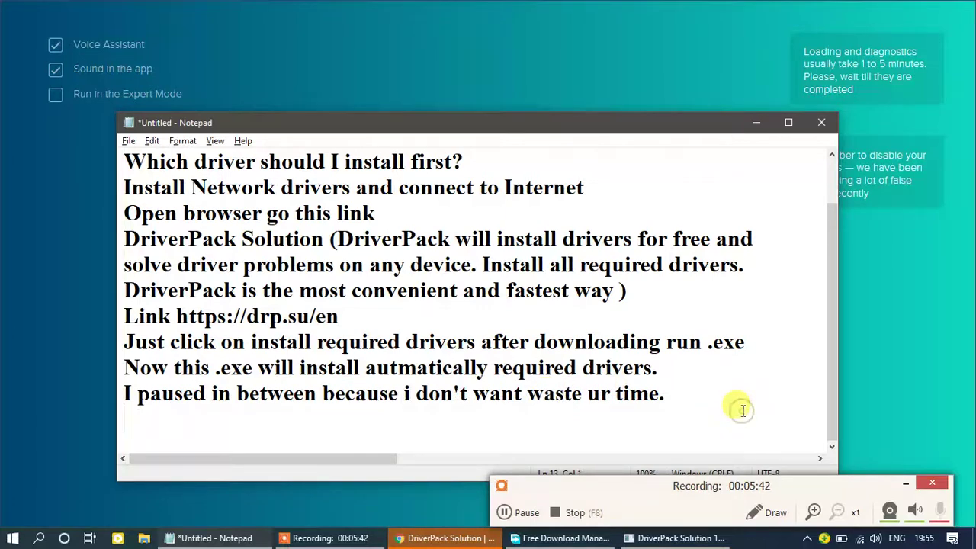
Step: Minimise the note and allow the wscript.exe call in the 360 Total Security prompt
click(758, 123)
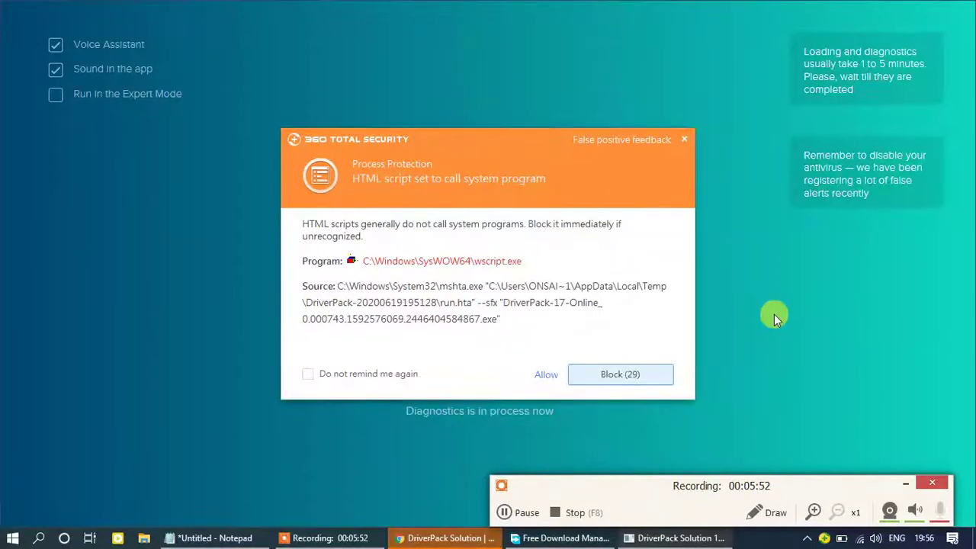
click(543, 378)
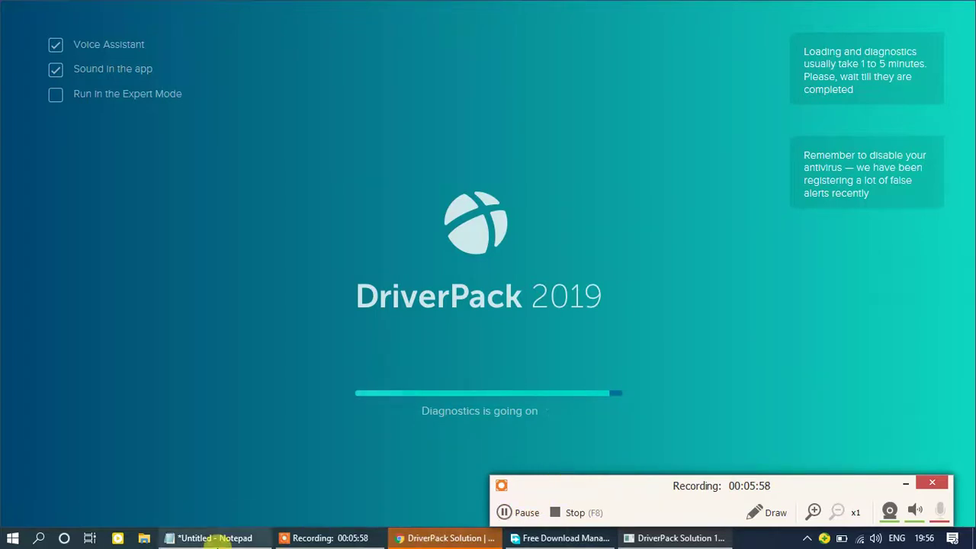
Step: Switch to Notepad, add the line "It will take more then half an hour time....", and return to the DriverPack window
click(256, 528)
text(I)
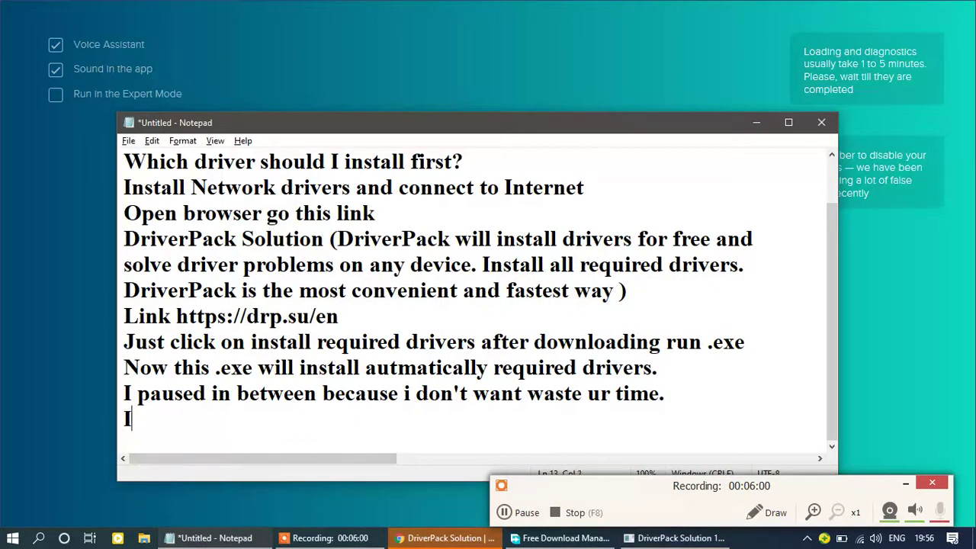
text(t will )
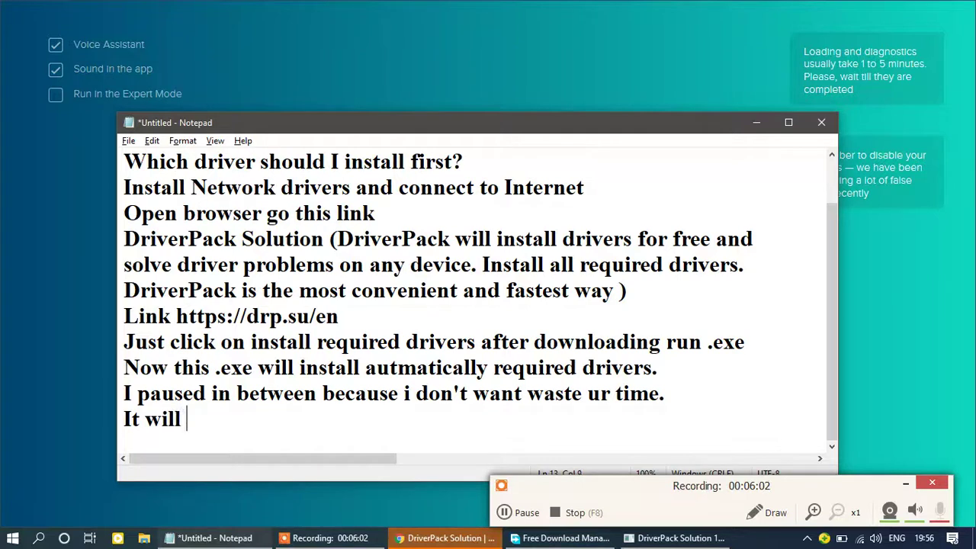
text(take mor)
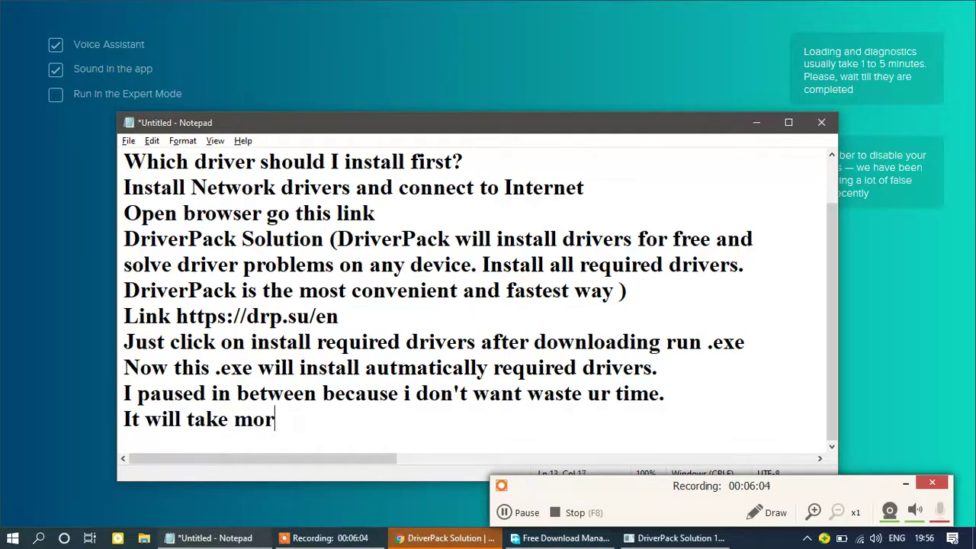
text(e then half)
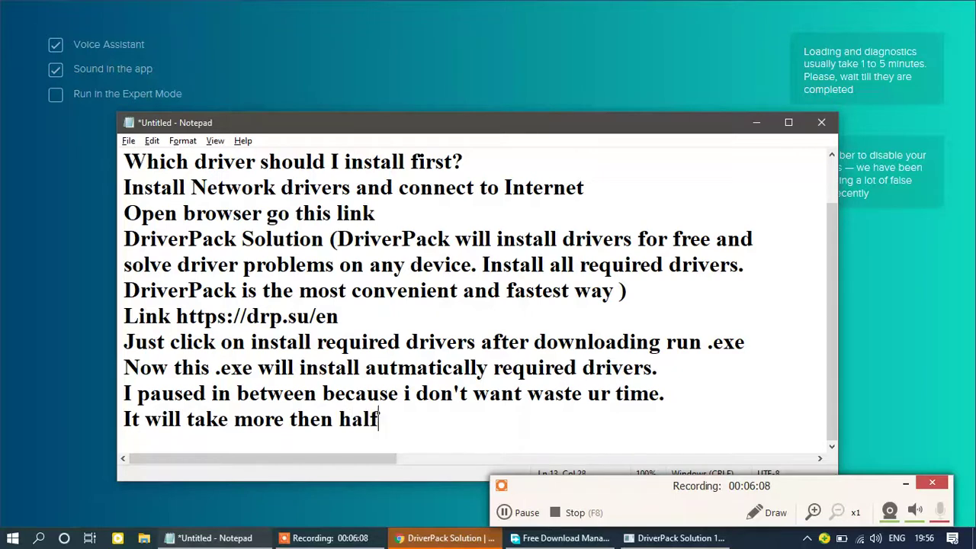
text( asn)
text(n hou)
text(r )
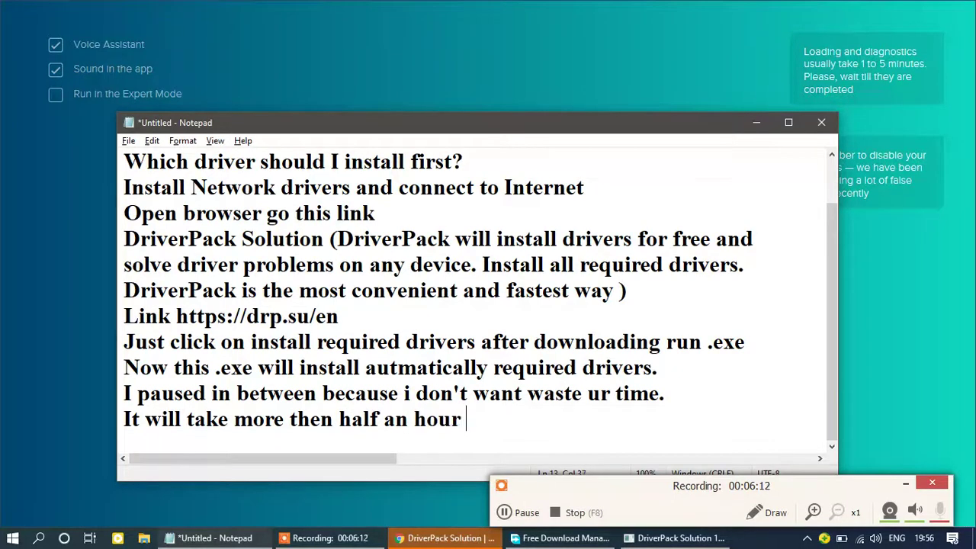
text(time....)
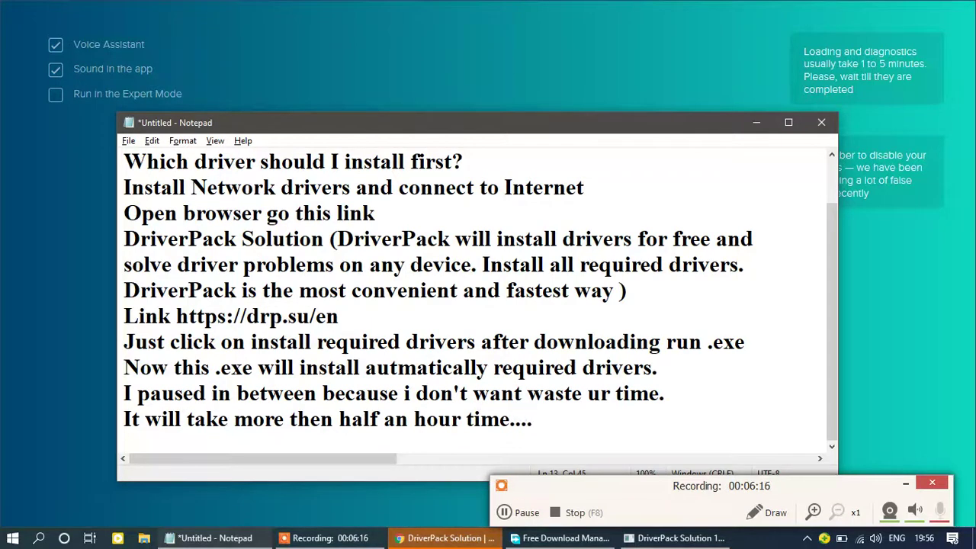
click(446, 537)
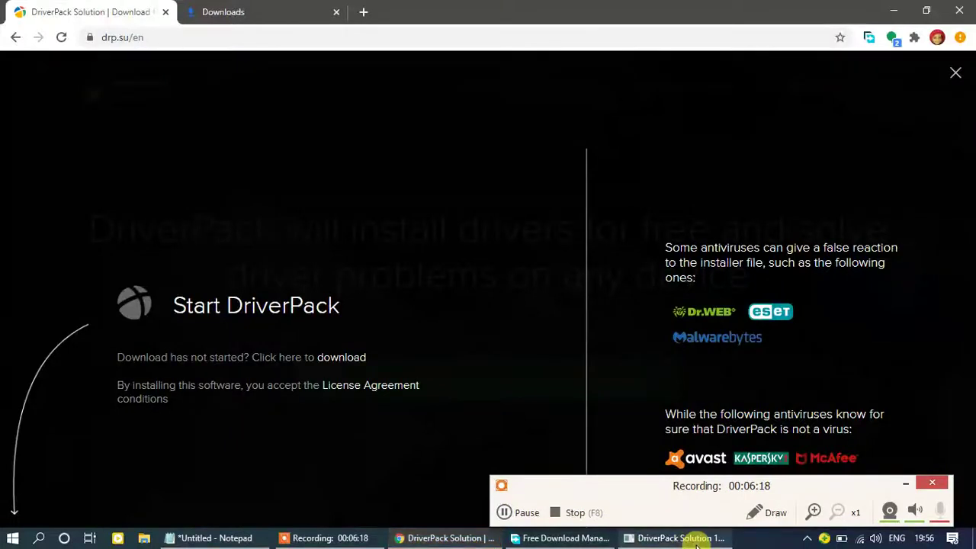
click(696, 544)
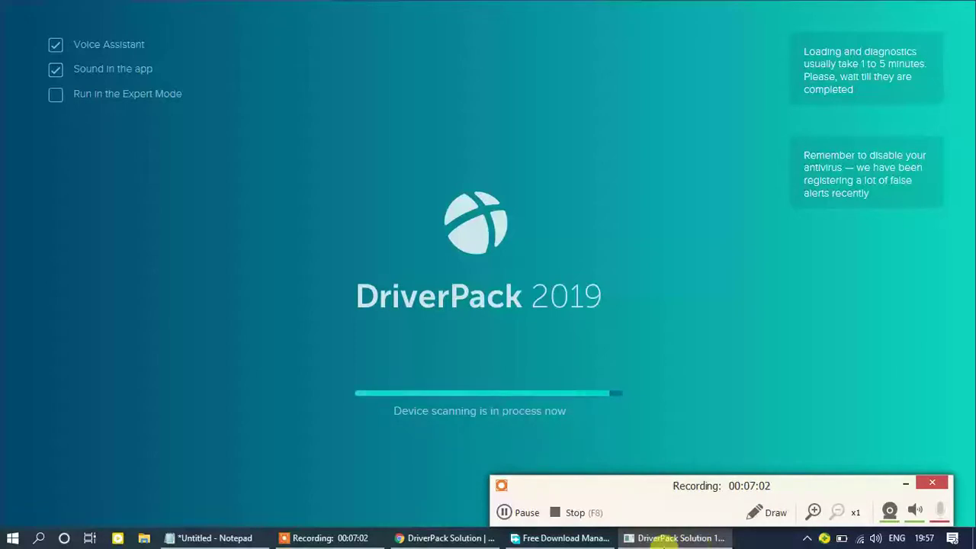
Step: Add the line "Once device scanning done it will start installing drivers" to the Notepad note, allowing wscript.exe in the security prompt that interrupts
click(218, 539)
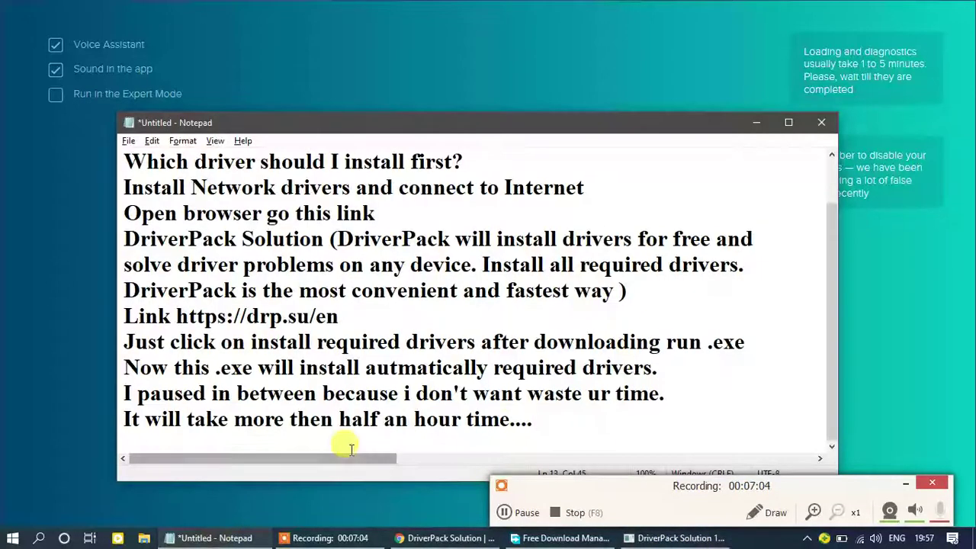
key(Return)
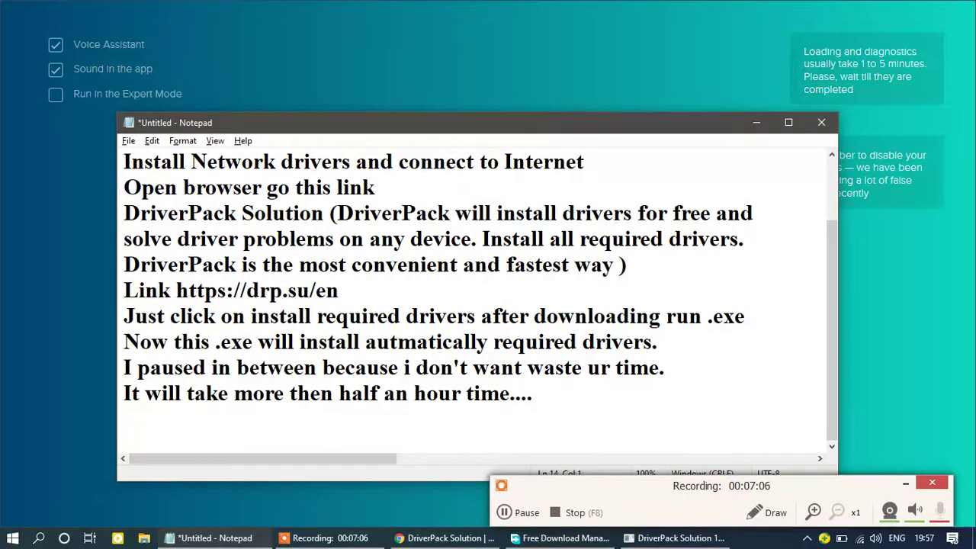
text(Once dev)
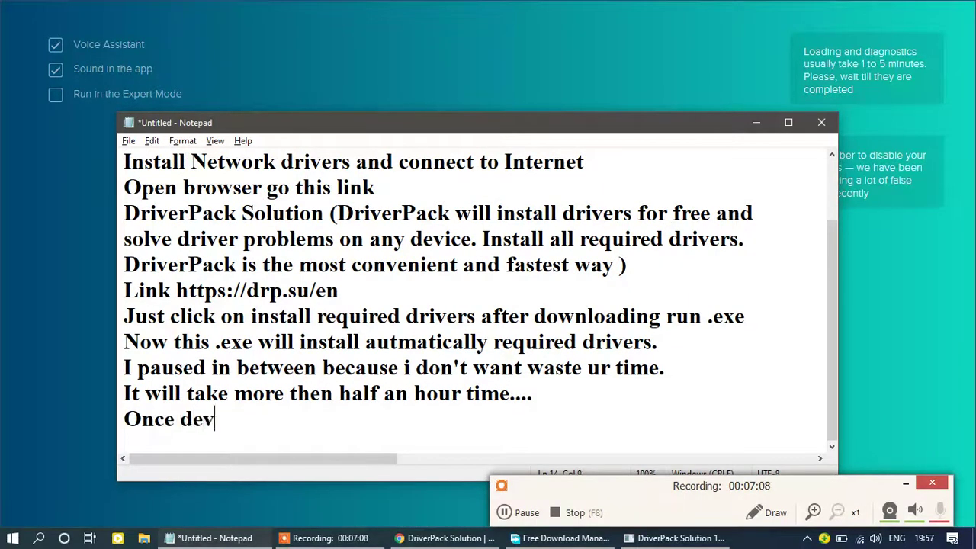
text(ice sc)
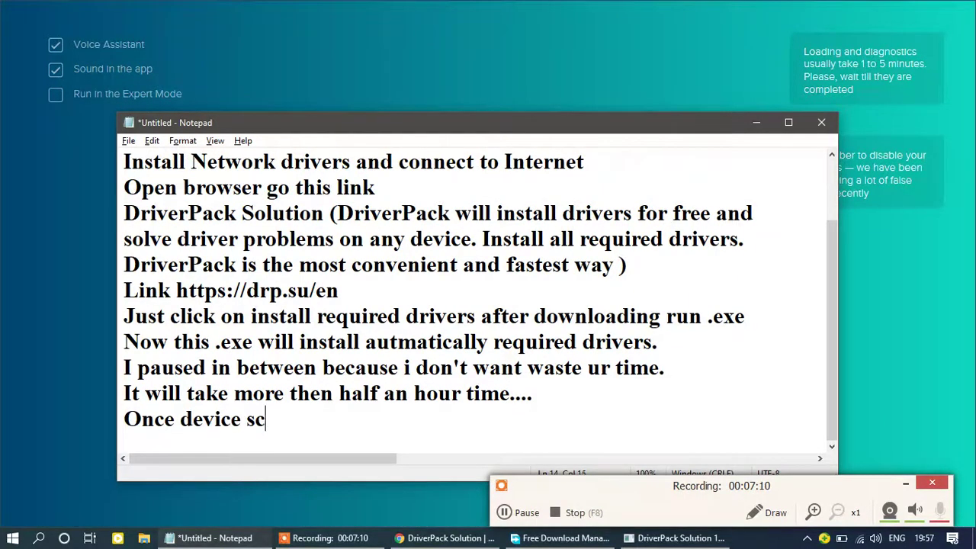
text(anning )
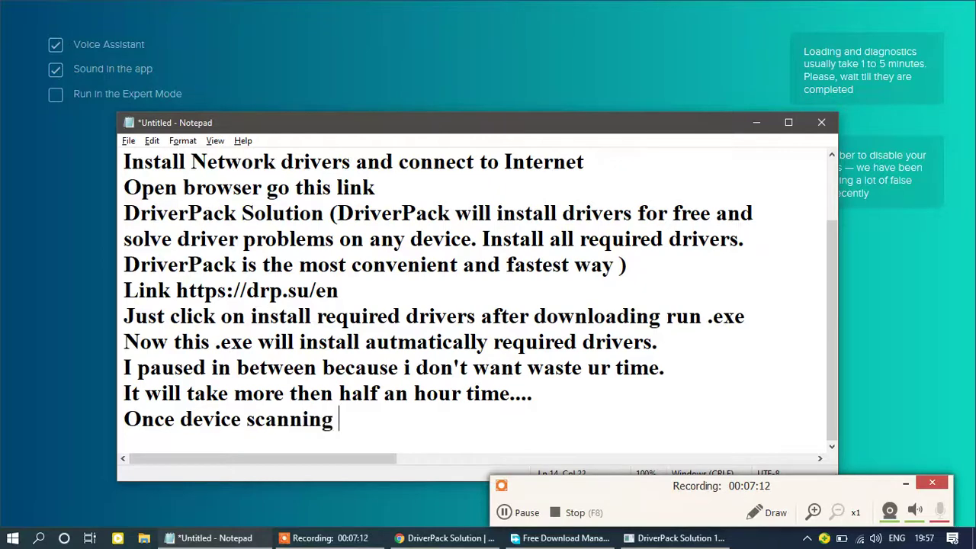
text(done it )
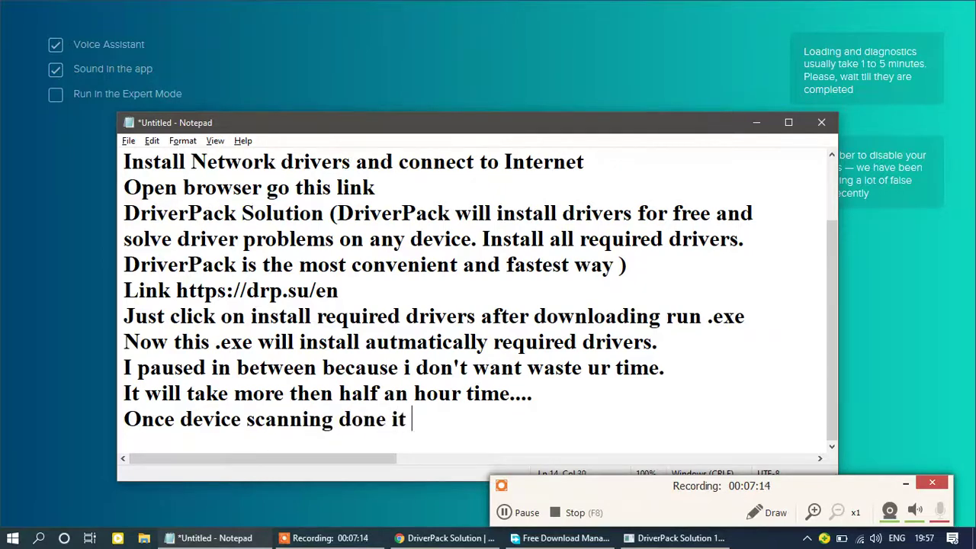
text(will)
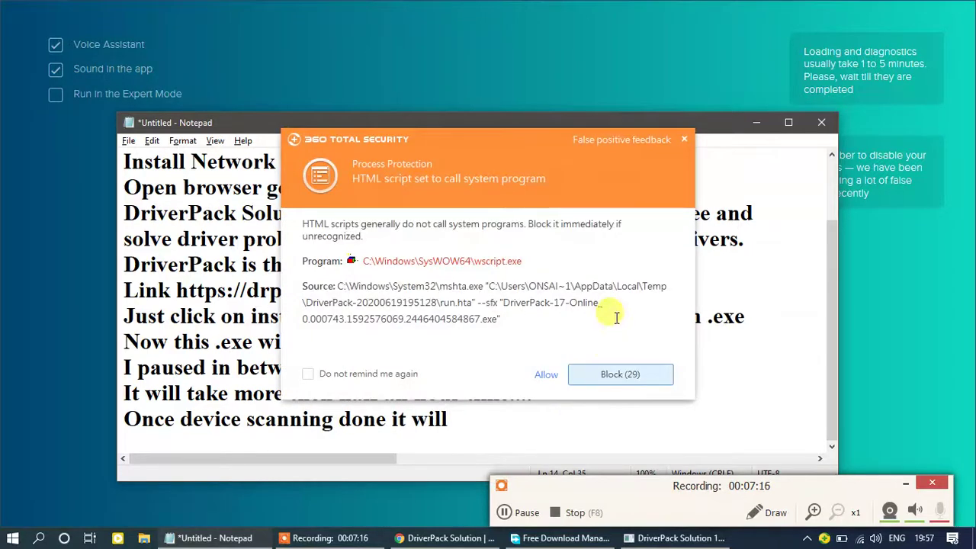
click(543, 374)
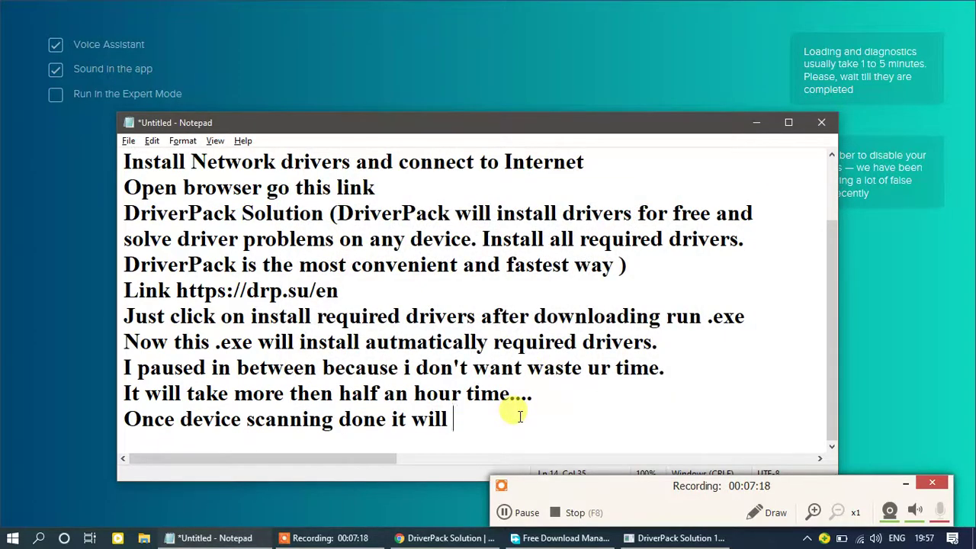
text(start)
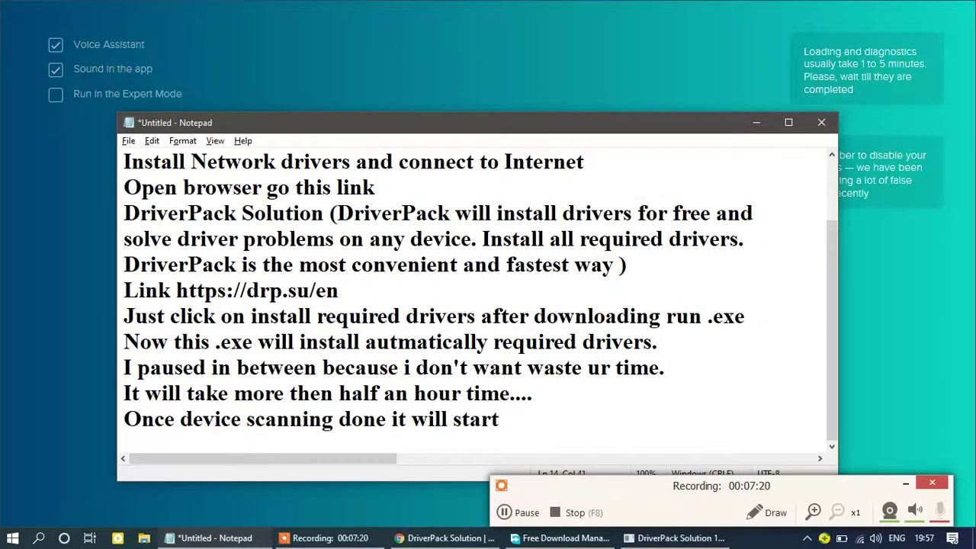
text( installin)
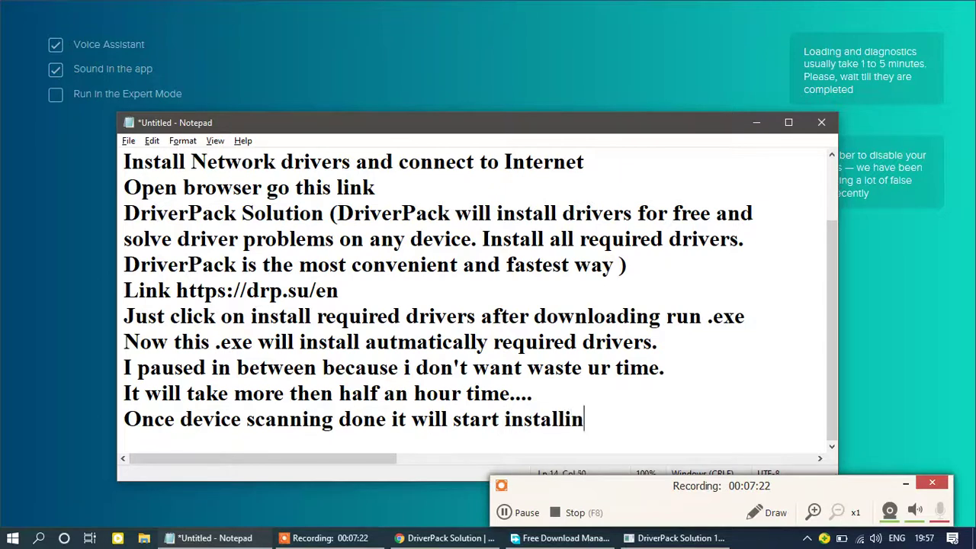
text(g drivers)
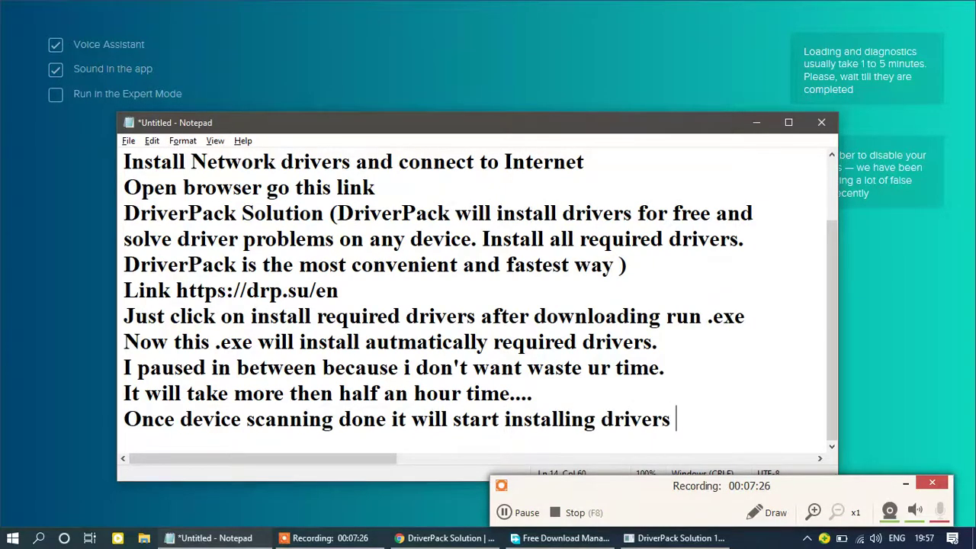
Step: Switch back to the DriverPack window to check the device scan
key(alt+Tab)
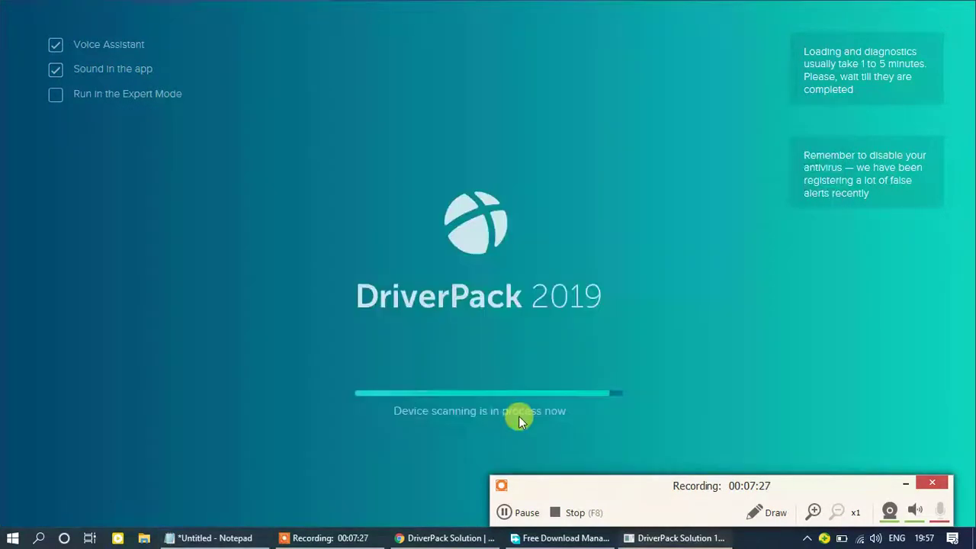
click(524, 516)
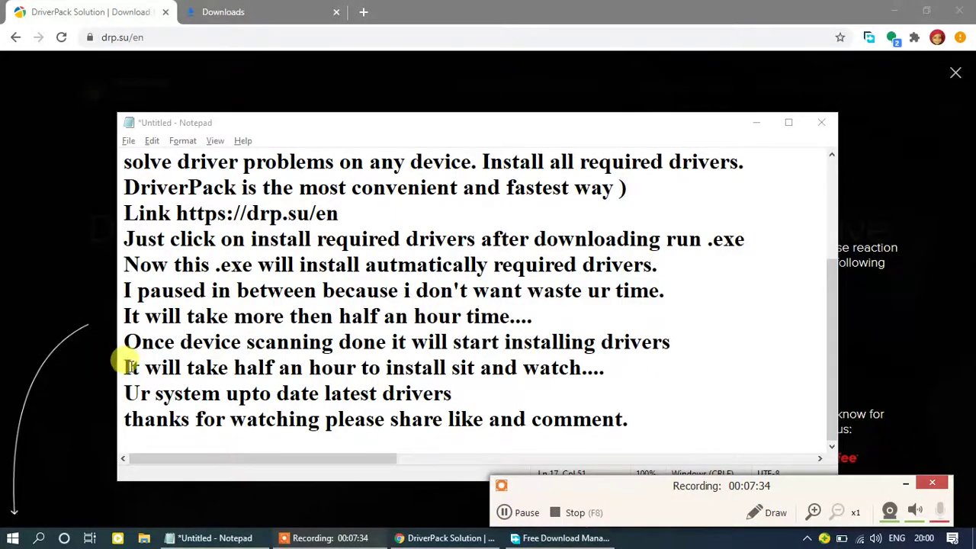
drag(123, 366, 674, 357)
click(903, 494)
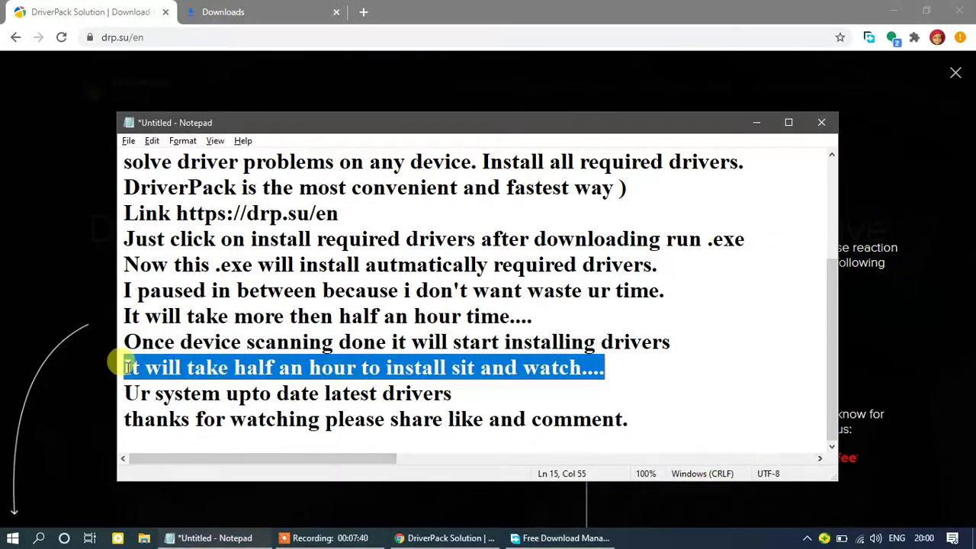
Step: Insert the word "will" before "upto" in the note's line about the system having the latest drivers
drag(124, 393, 241, 397)
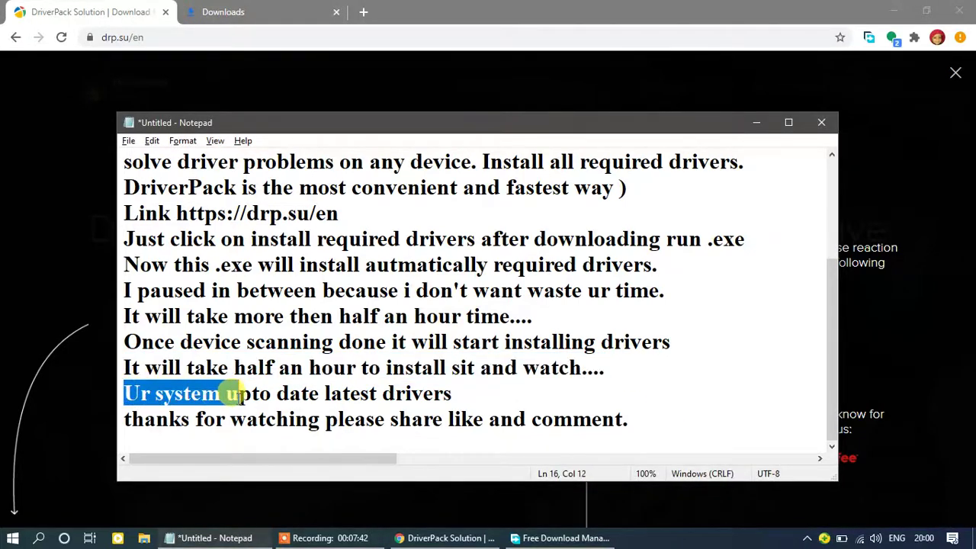
click(226, 397)
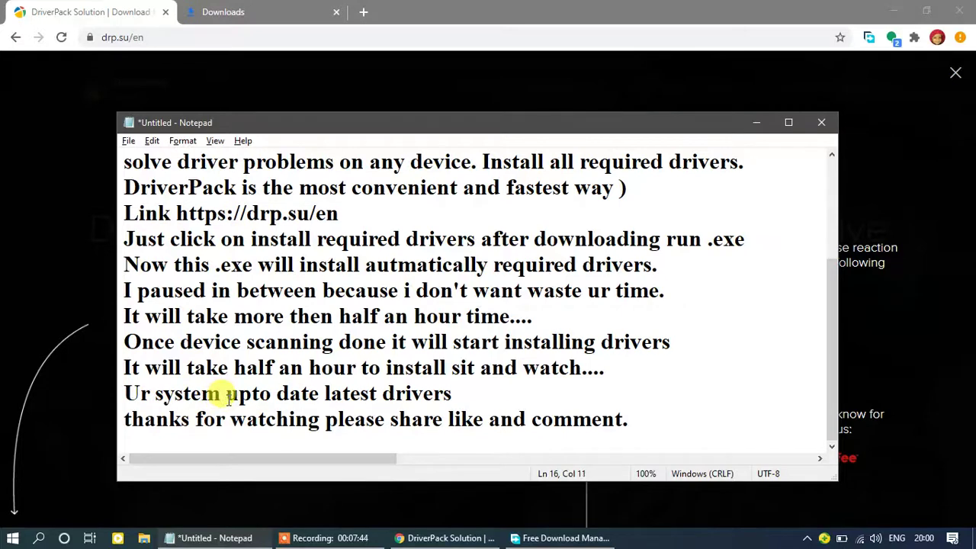
text(will)
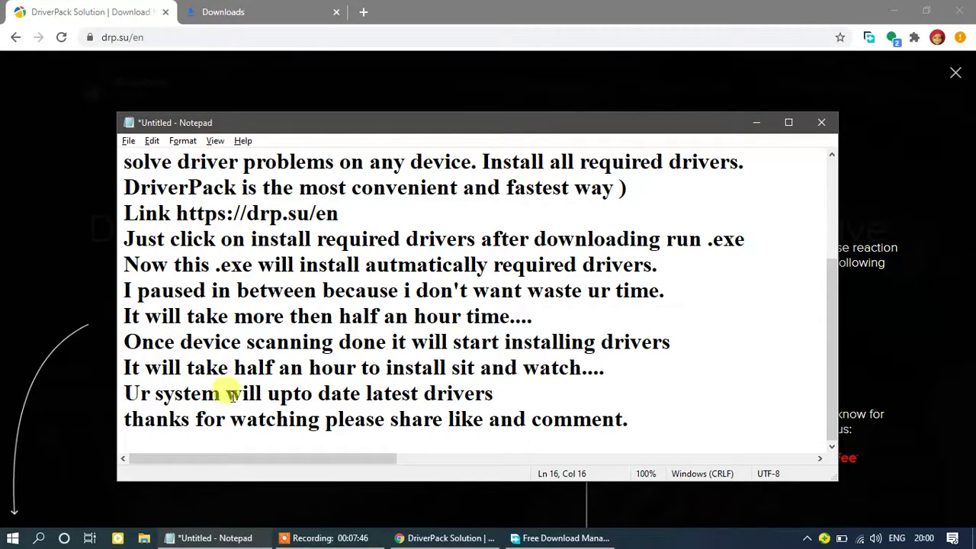
Step: Add the closing line "Thnak You..." at the end of the note
drag(123, 419, 639, 433)
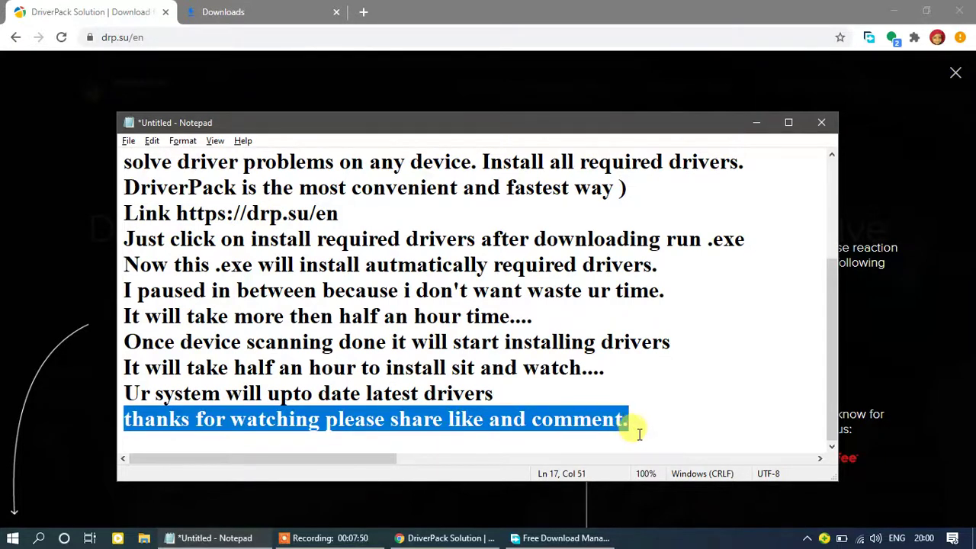
click(316, 539)
click(675, 429)
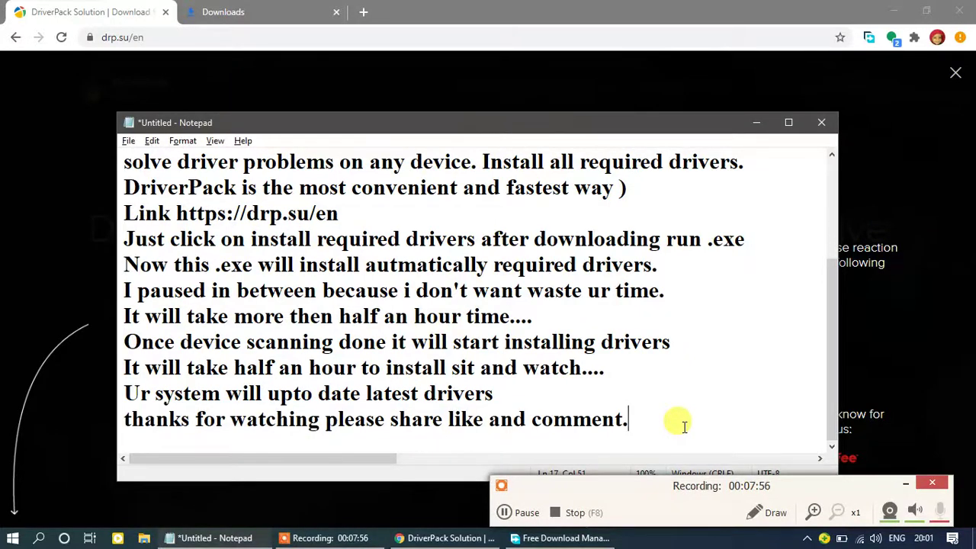
key(Return)
text(Thnak )
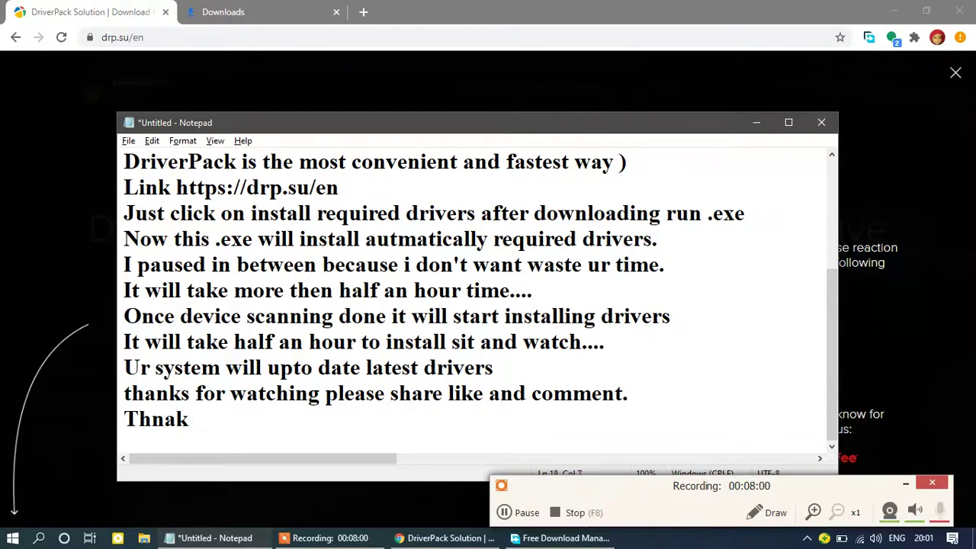
text(You/)
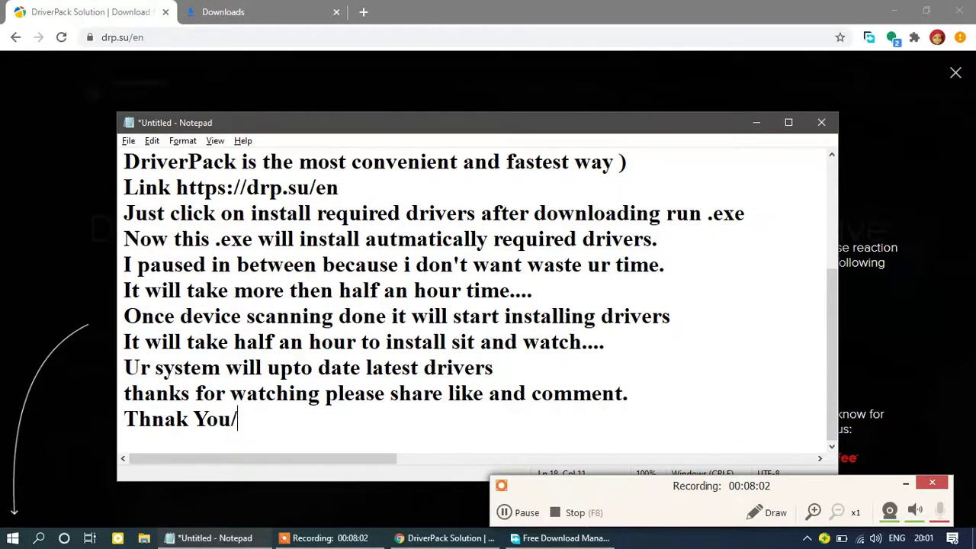
key(BackSpace)
text(...)
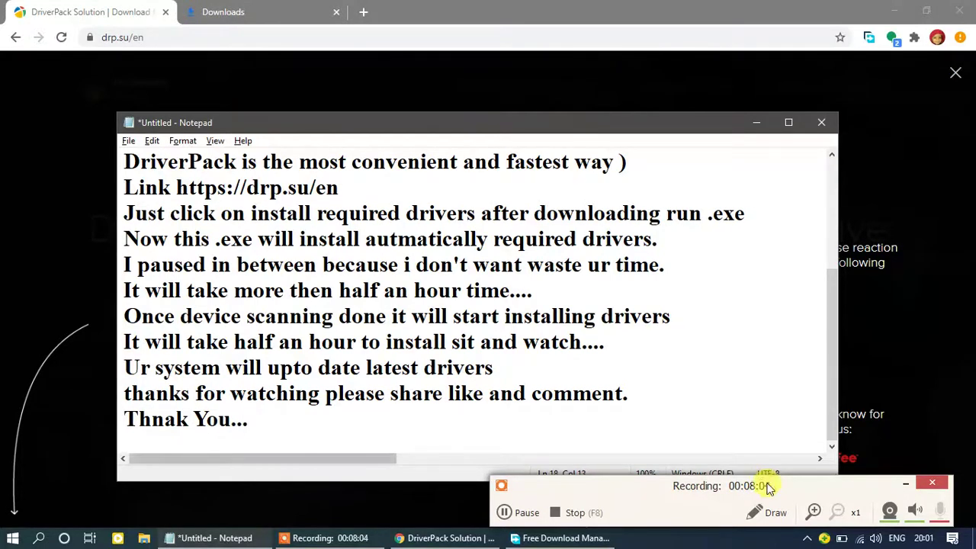